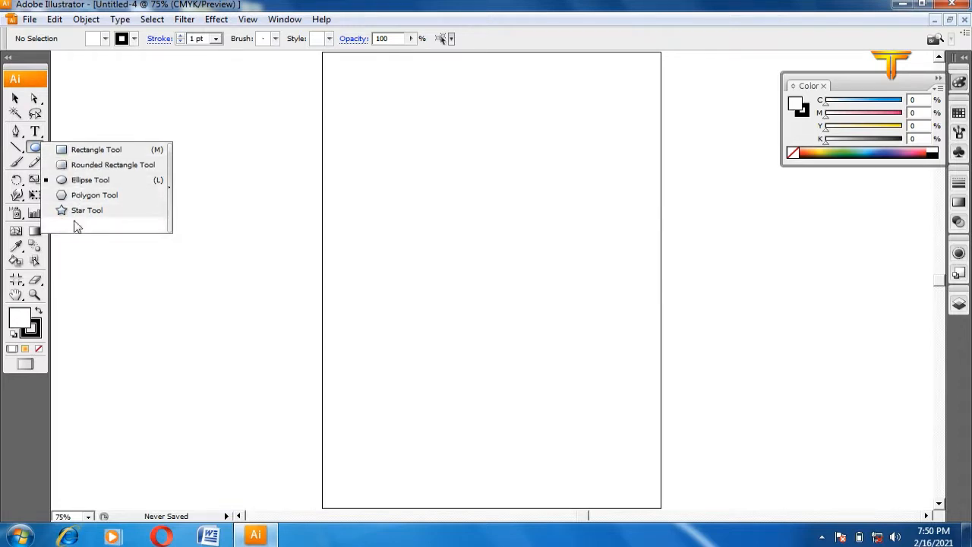
# Detach the shape tools into their own floating palette and place it beside the artboard
pyautogui.click(83, 164)
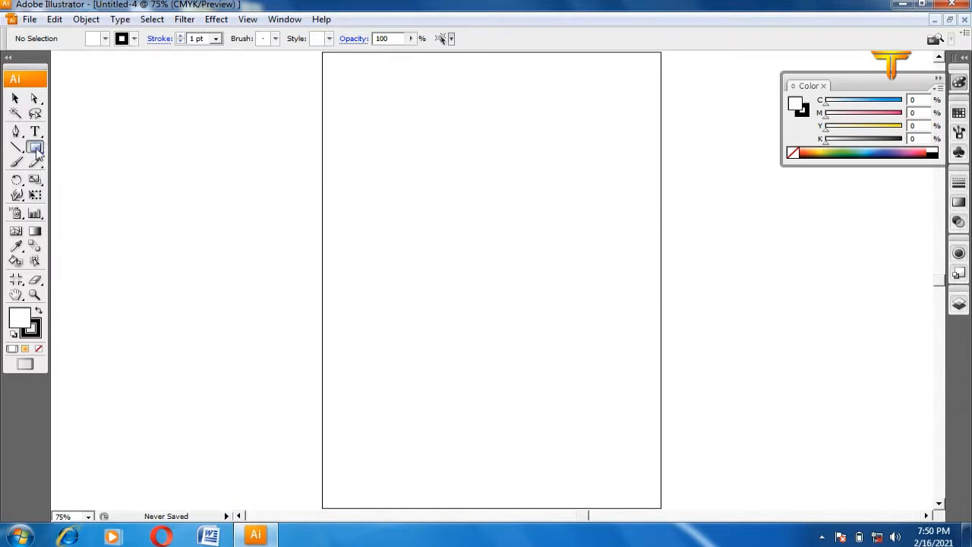
pyautogui.click(36, 151)
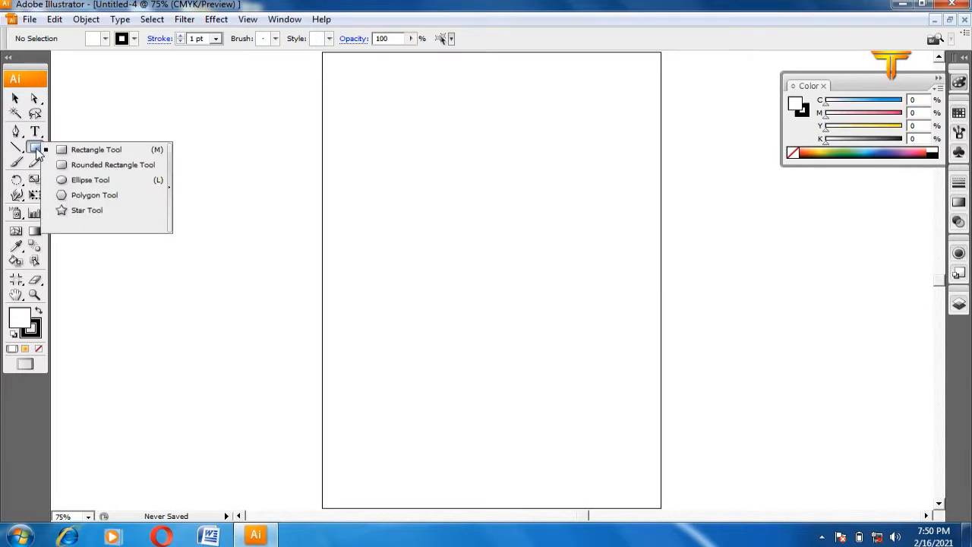
pyautogui.click(172, 188)
pyautogui.moveTo(118, 149); pyautogui.dragTo(187, 97)
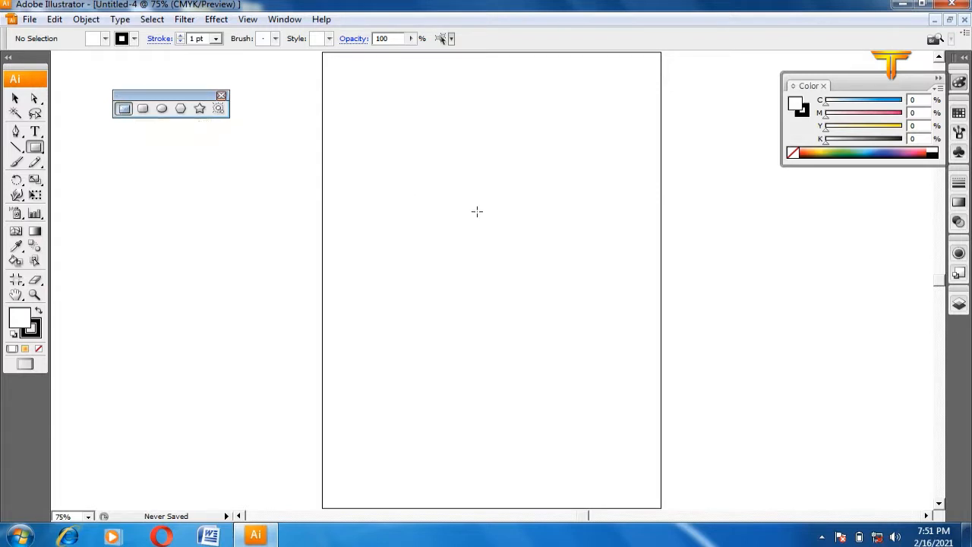
# Draw a rectangle about 14.5 by 6.5 cm, delete it, draw another about 14.2 by 7.7 cm and delete it too
pyautogui.moveTo(379, 161); pyautogui.dragTo(615, 261)
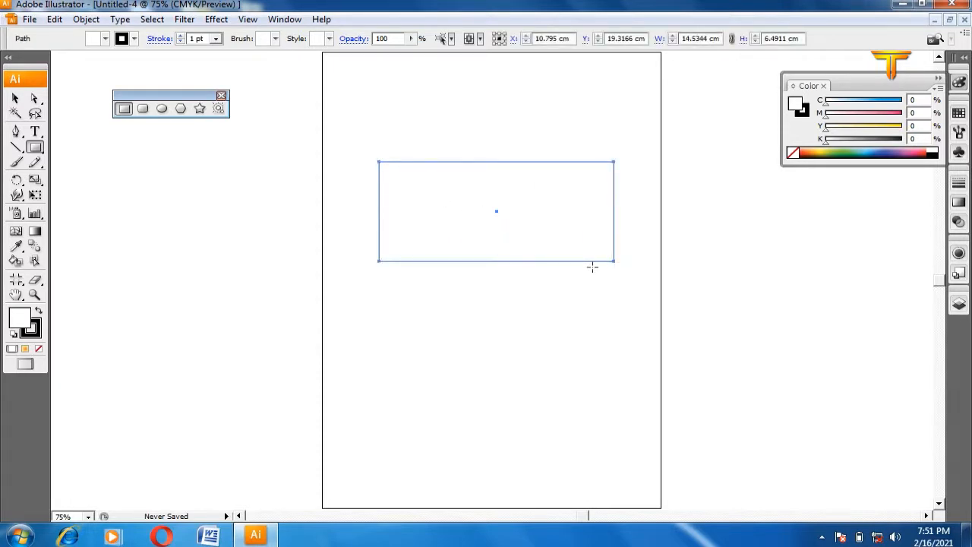
pyautogui.press('Delete')
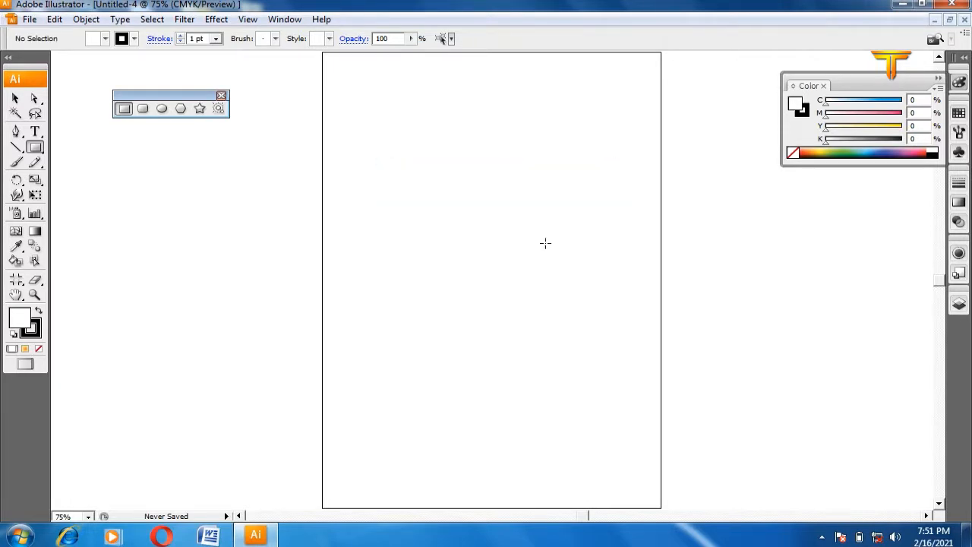
pyautogui.moveTo(380, 168); pyautogui.dragTo(608, 287)
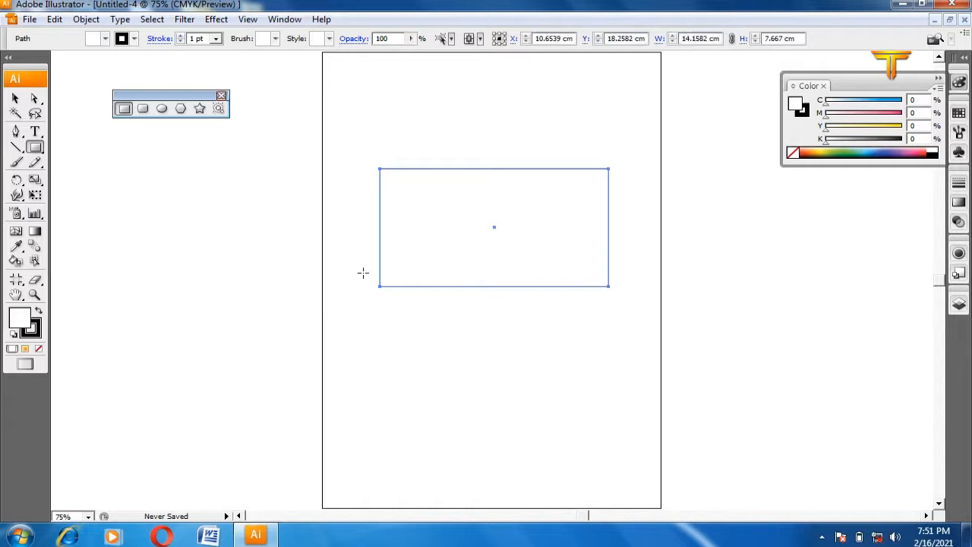
pyautogui.press('Delete')
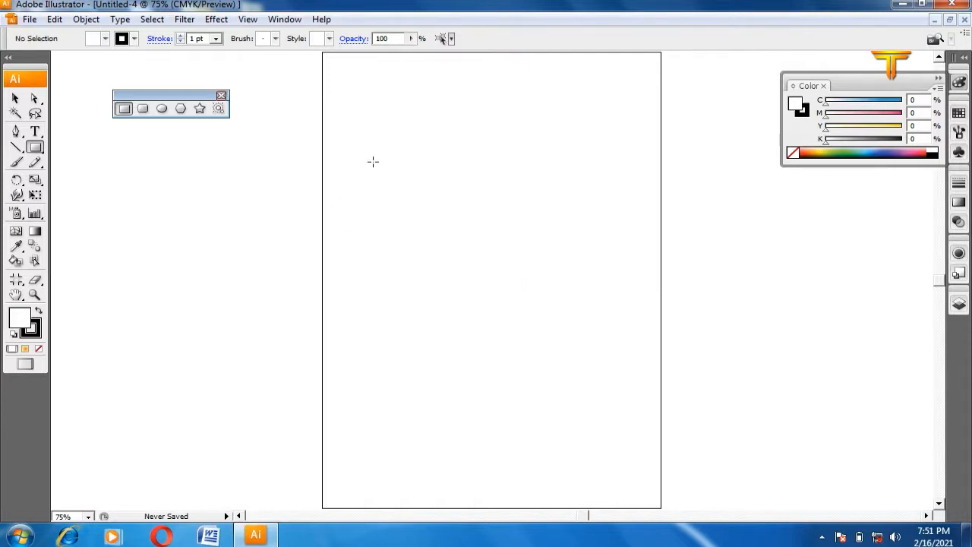
# Draw a square, a wide rectangle and a square about 10.4 cm per side, undoing each one
pyautogui.moveTo(374, 156); pyautogui.dragTo(560, 291)
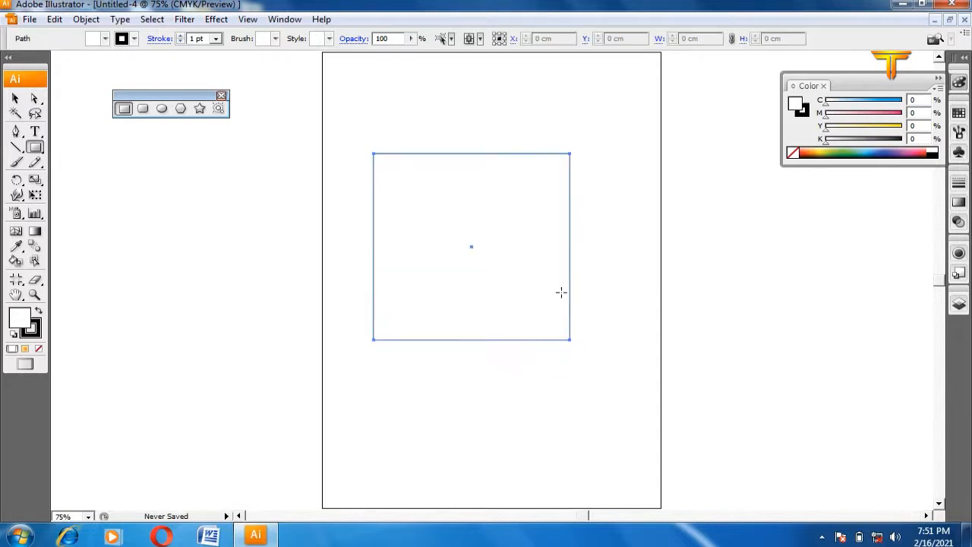
pyautogui.hotkey('ctrl', 'z')
pyautogui.moveTo(354, 135); pyautogui.dragTo(613, 261)
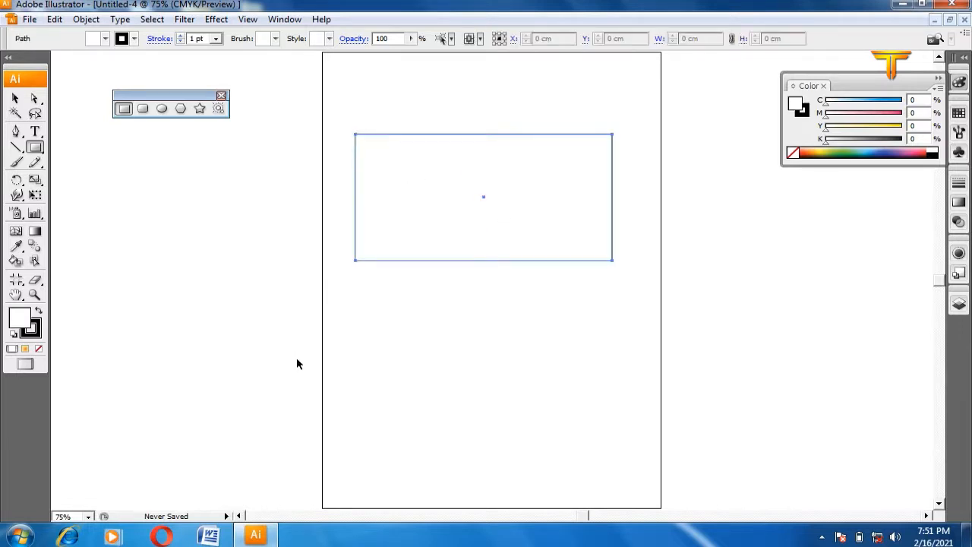
pyautogui.hotkey('ctrl', 'z')
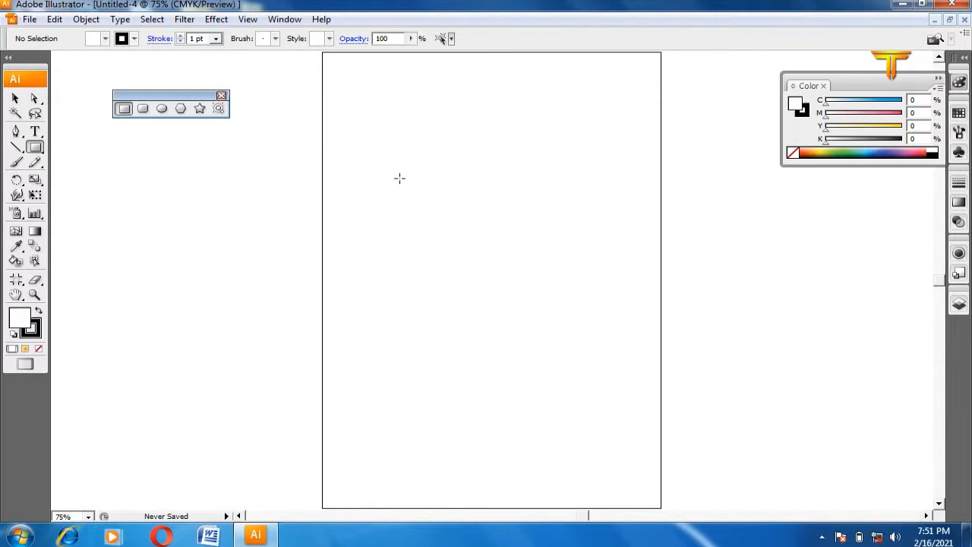
pyautogui.moveTo(390, 144); pyautogui.dragTo(558, 291)
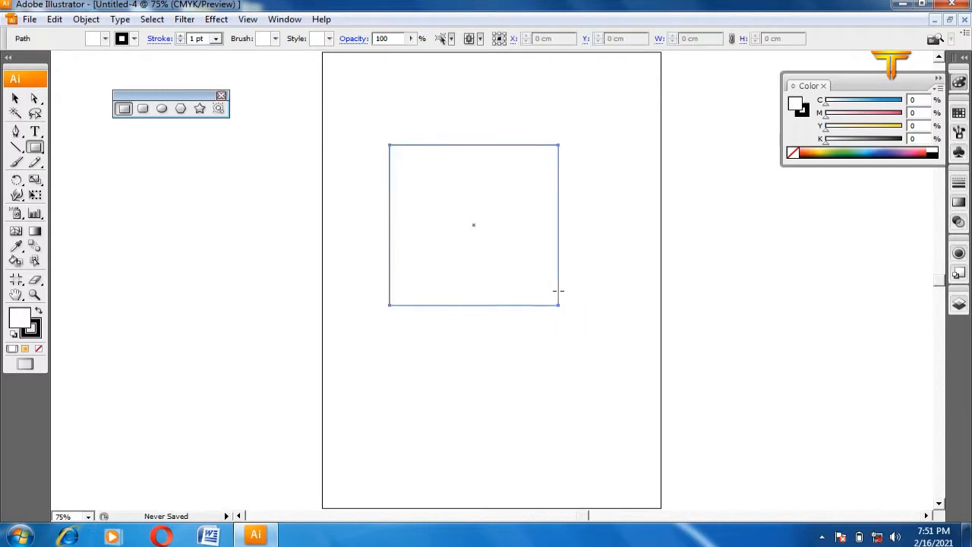
pyautogui.hotkey('ctrl', 'z')
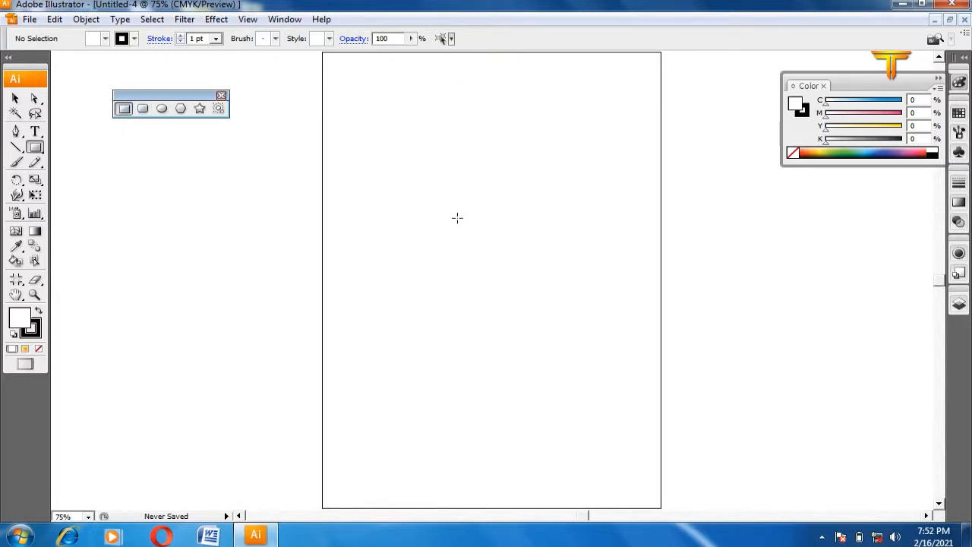
# Create a rectangle with an exact width of 10 cm and height of 5 cm, and delete it
pyautogui.click(458, 217)
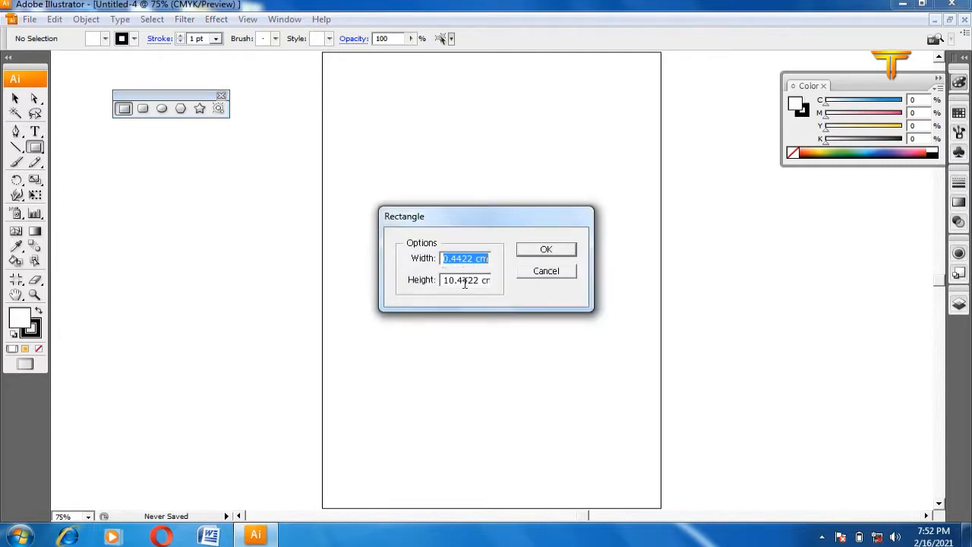
pyautogui.doubleClick(472, 258)
pyautogui.write('10')
pyautogui.press('Tab')
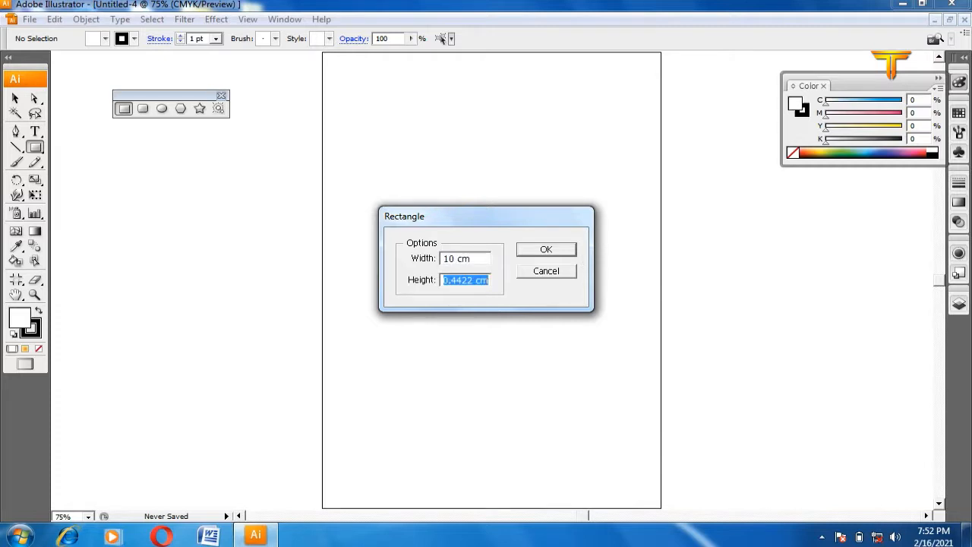
pyautogui.write('5')
pyautogui.press('Tab')
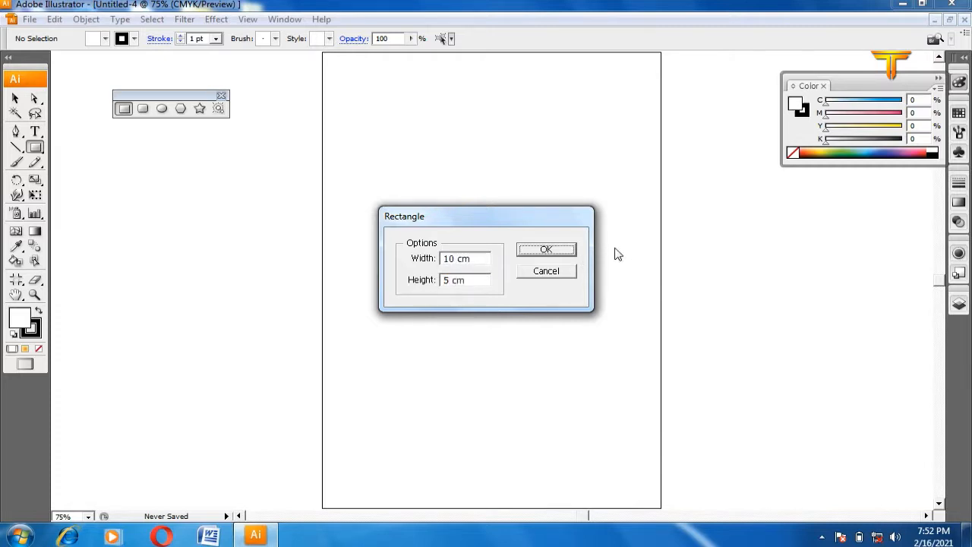
pyautogui.click(554, 253)
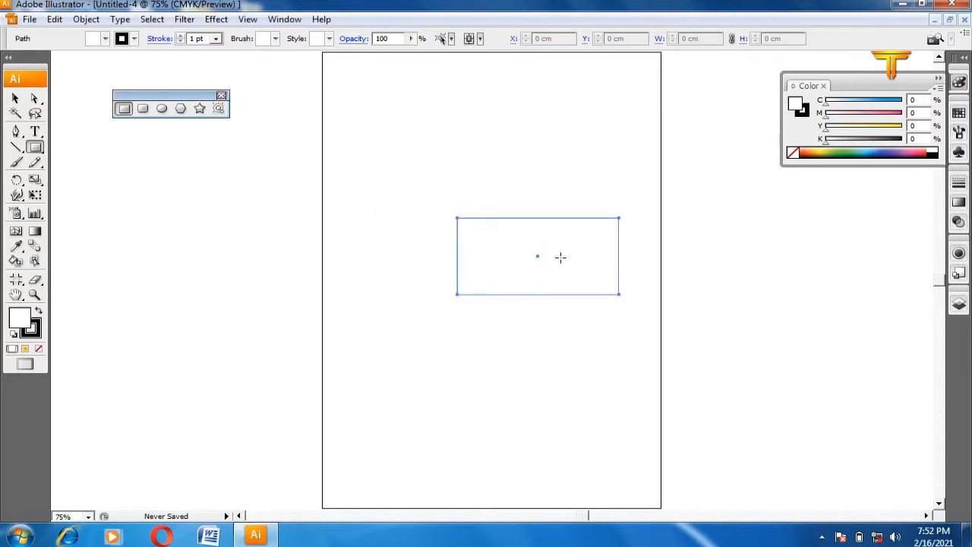
pyautogui.press('Delete')
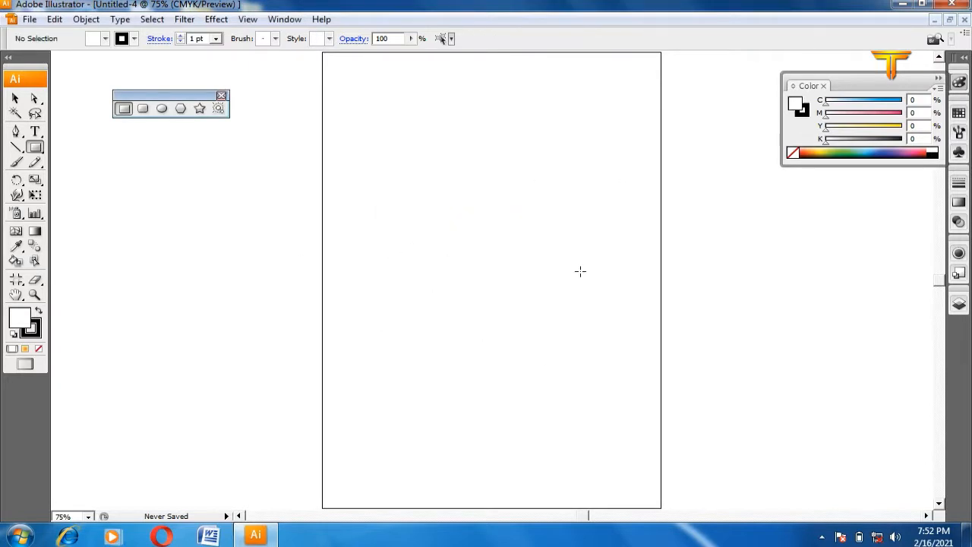
# Draw three freehand rounded rectangles, the last a square about 11.9 cm per side, deleting each one
pyautogui.click(143, 109)
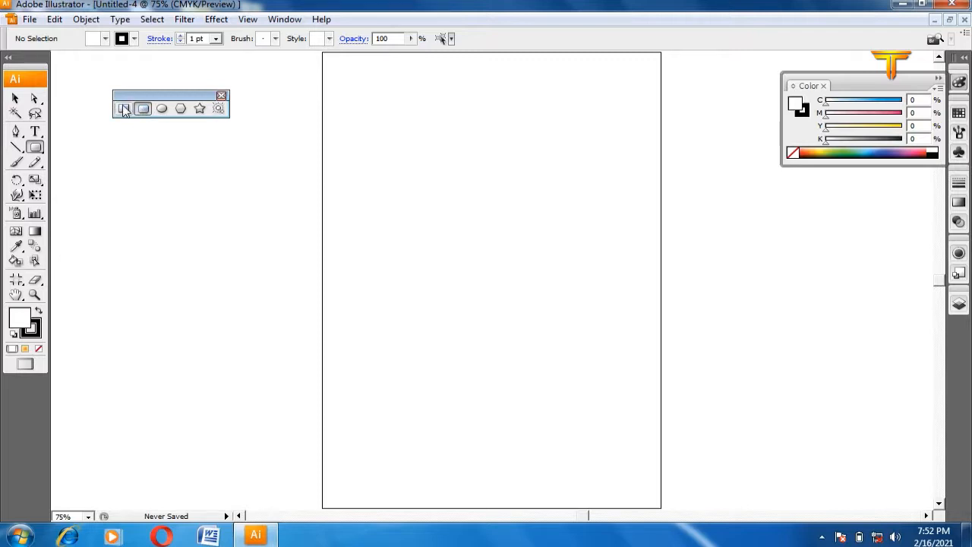
pyautogui.moveTo(380, 174)
pyautogui.mouseDown()
pyautogui.moveTo(549, 293)
pyautogui.moveTo(569, 295)
pyautogui.mouseUp()
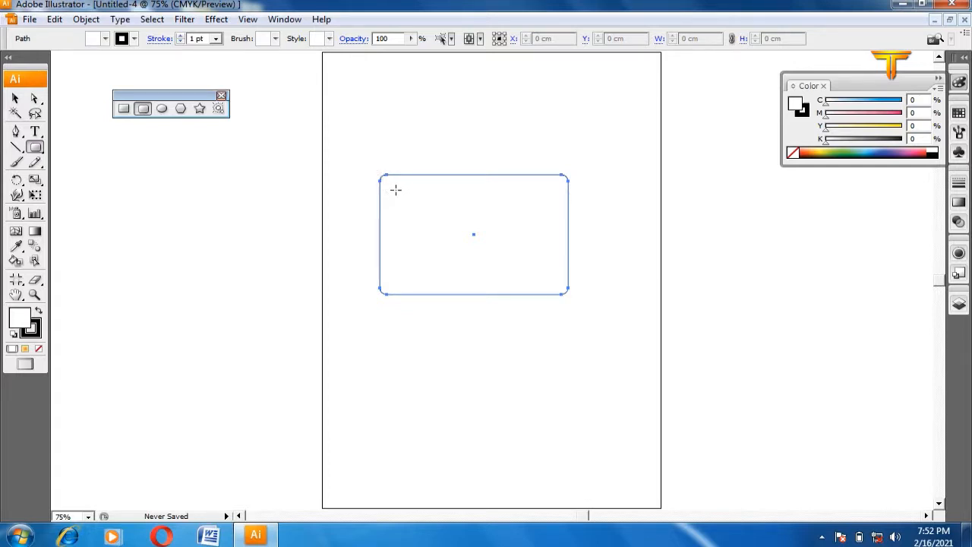
pyautogui.press('Delete')
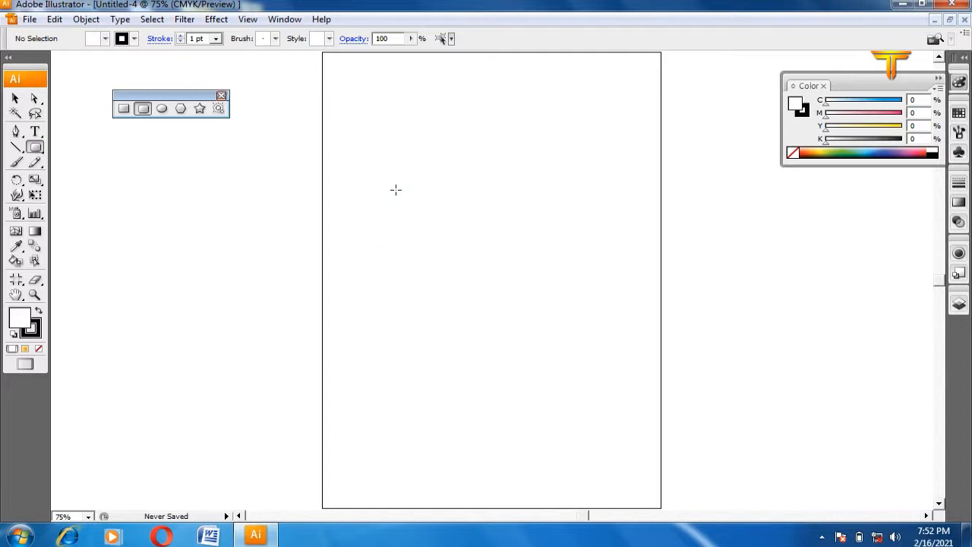
pyautogui.moveTo(357, 168); pyautogui.dragTo(512, 252)
pyautogui.press('Delete')
pyautogui.moveTo(372, 158); pyautogui.dragTo(563, 299)
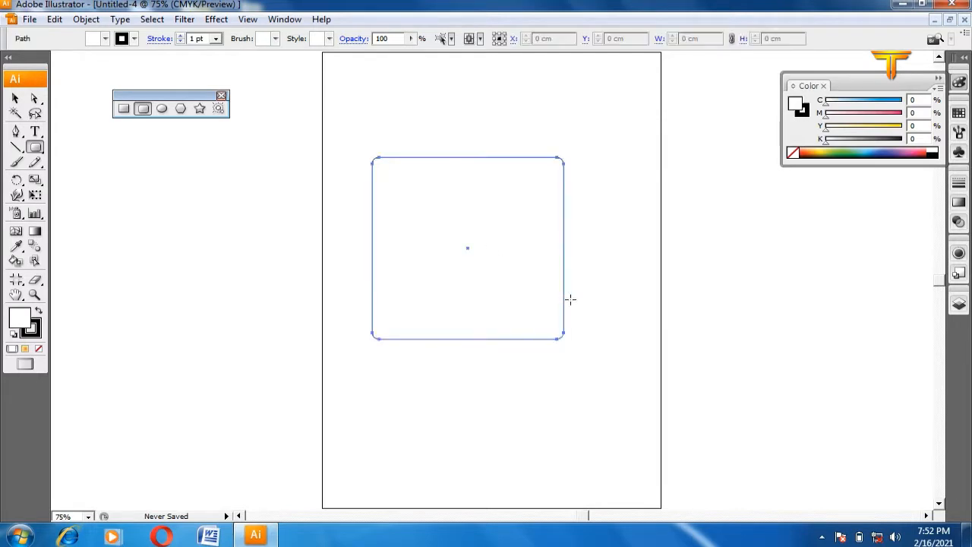
pyautogui.press('Delete')
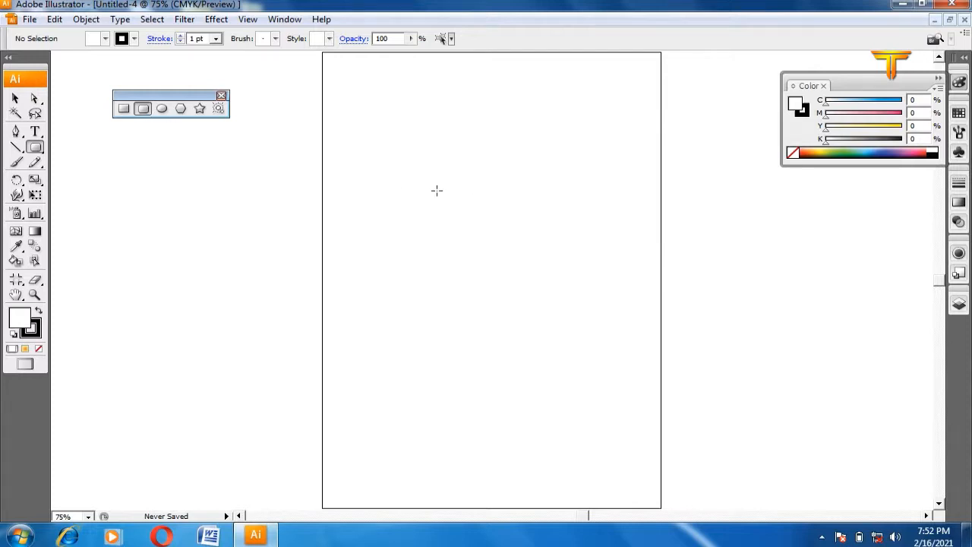
# Create a rounded rectangle with width 10 cm, height 5 cm and corner radius 2 cm, and delete it
pyautogui.click(436, 191)
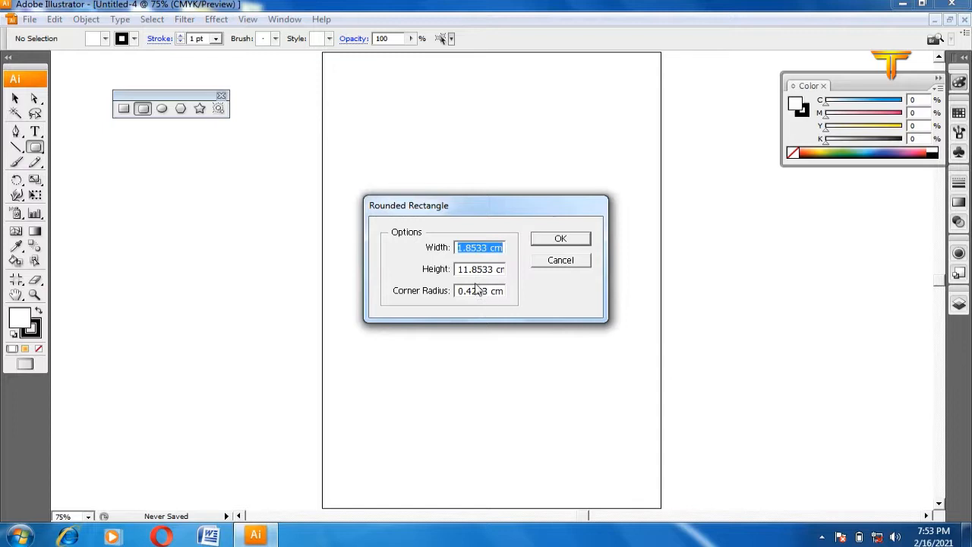
pyautogui.moveTo(490, 247); pyautogui.dragTo(396, 252)
pyautogui.write('10')
pyautogui.press('Tab')
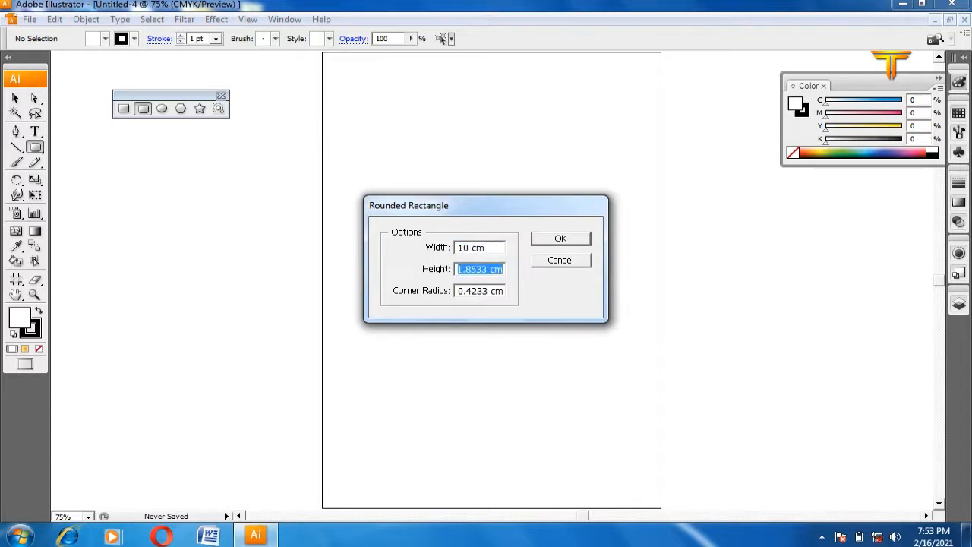
pyautogui.write('5')
pyautogui.press('Tab')
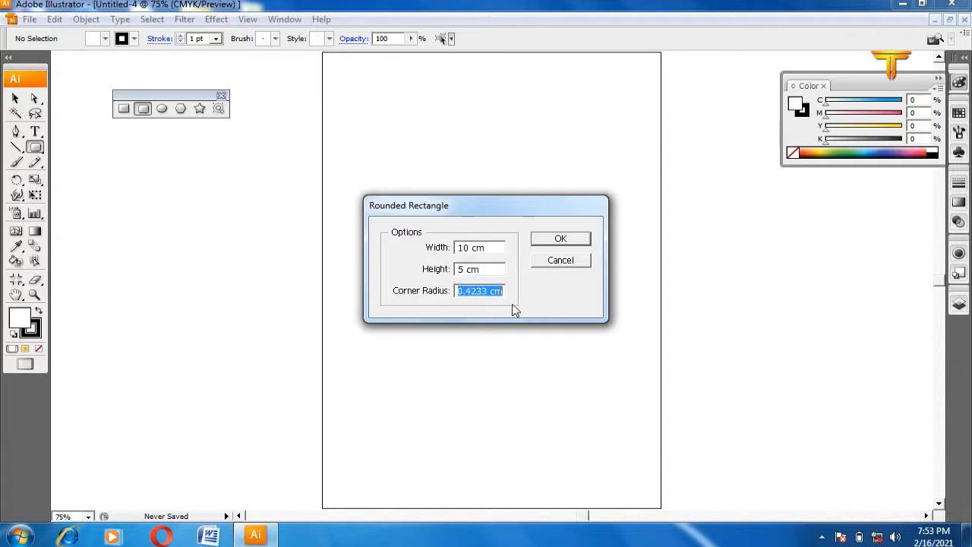
pyautogui.click(486, 292)
pyautogui.moveTo(487, 291); pyautogui.dragTo(408, 297)
pyautogui.write('23')
pyautogui.press('BackSpace')
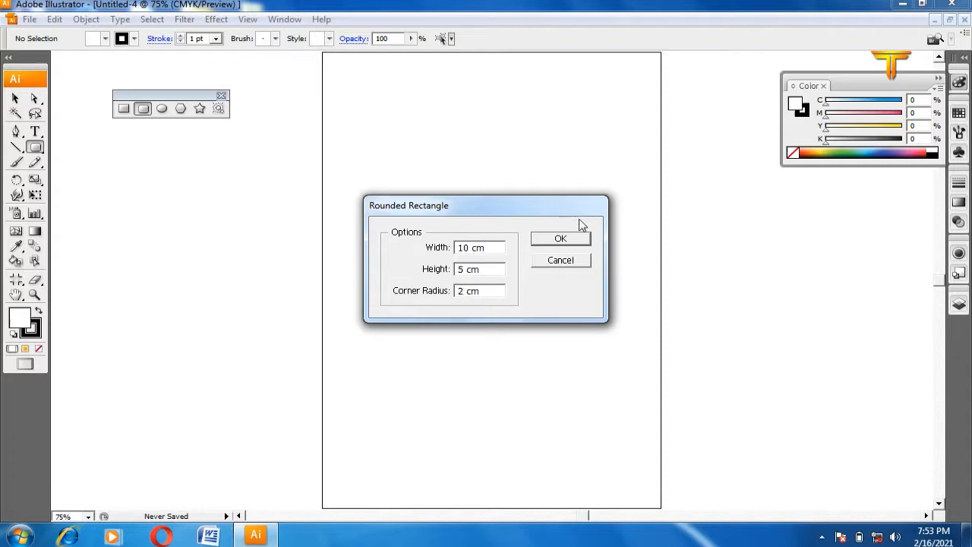
pyautogui.click(563, 239)
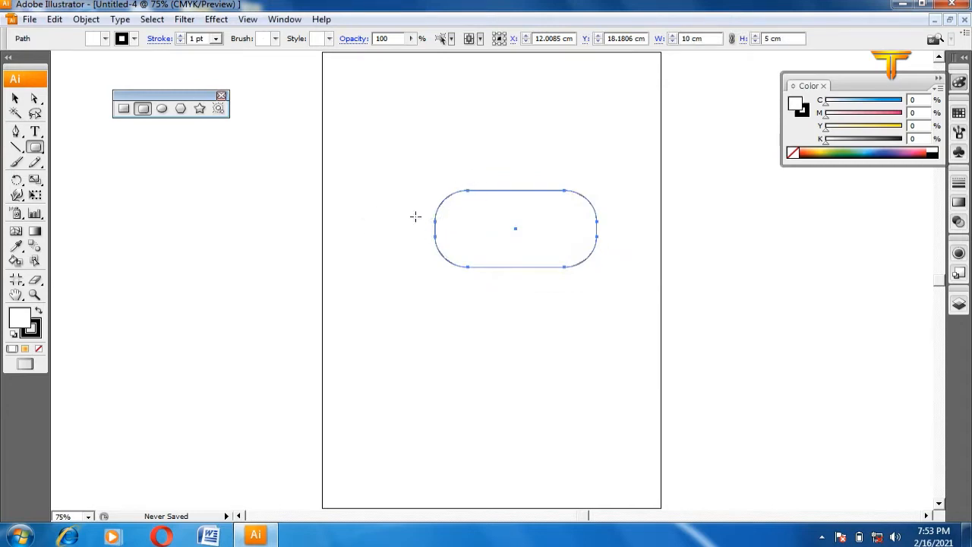
pyautogui.press('ctrl')
pyautogui.press('Delete')
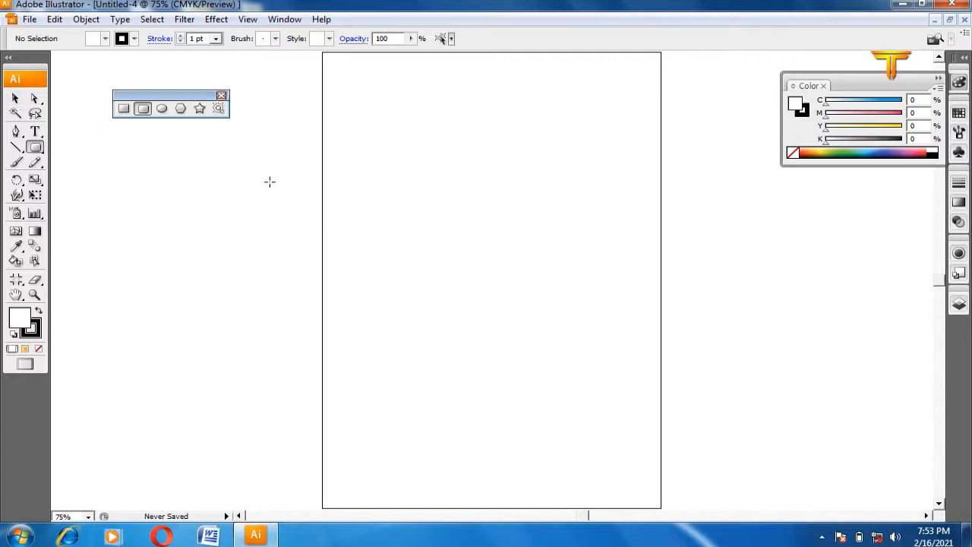
# Draw a rounded rectangle about 14.3 by 9.3 cm, select it and delete it
pyautogui.moveTo(384, 167); pyautogui.dragTo(614, 310)
pyautogui.click(16, 98)
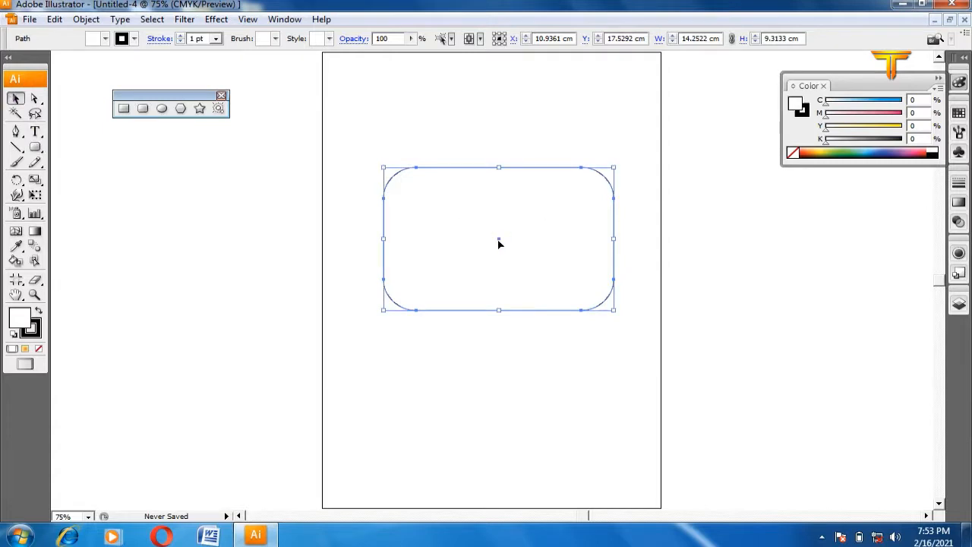
pyautogui.click(498, 146)
pyautogui.click(480, 276)
pyautogui.press('Delete')
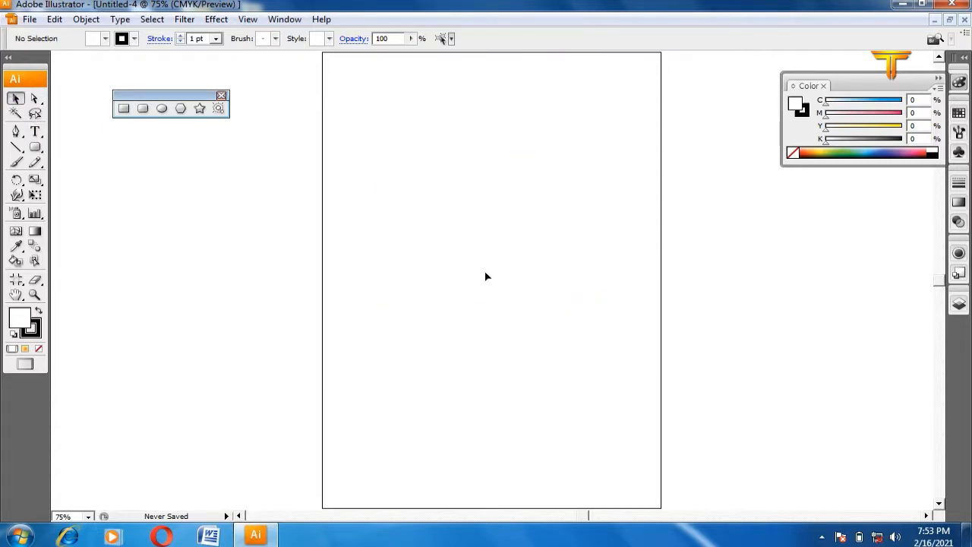
# Draw a tall ellipse and a wide ellipse on the artboard, deleting each one
pyautogui.click(163, 110)
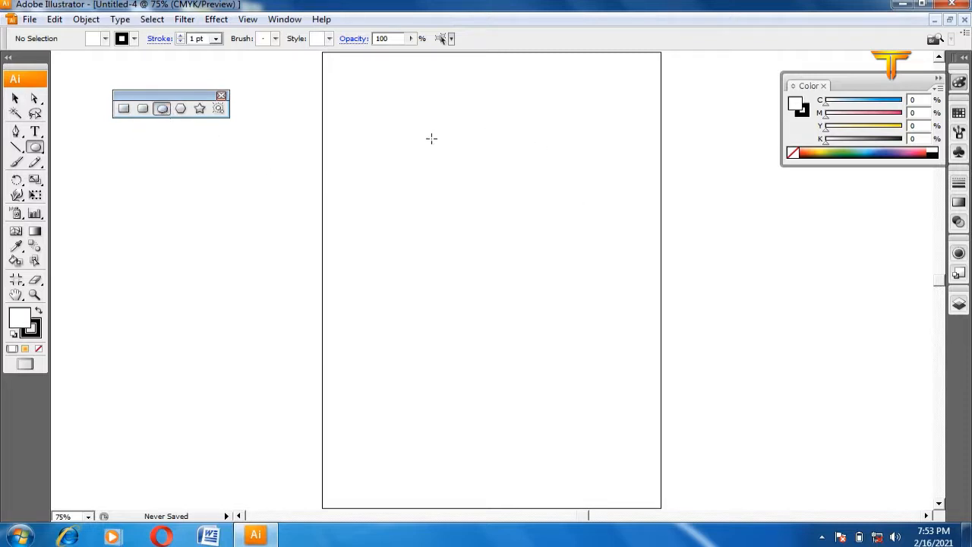
pyautogui.moveTo(394, 139); pyautogui.dragTo(564, 327)
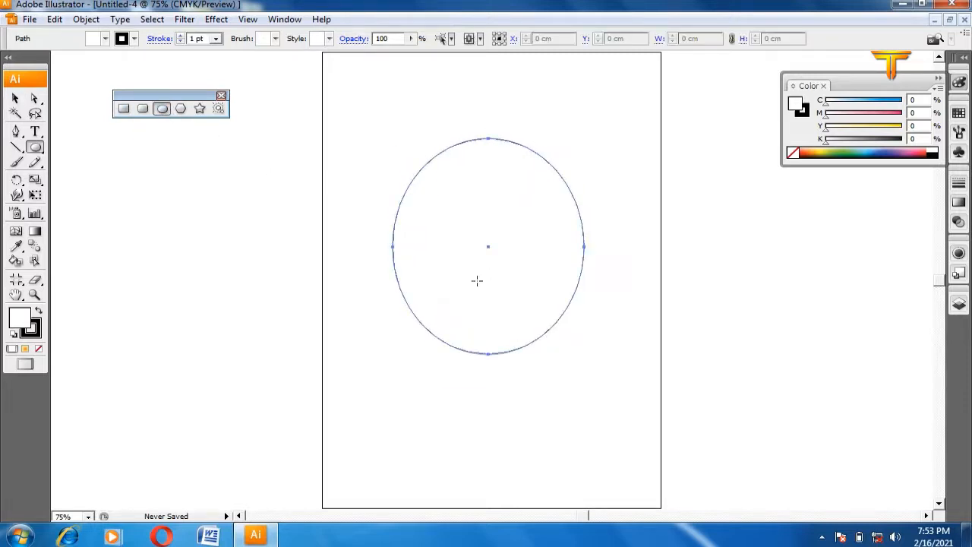
pyautogui.press('Delete')
pyautogui.moveTo(379, 154); pyautogui.dragTo(630, 300)
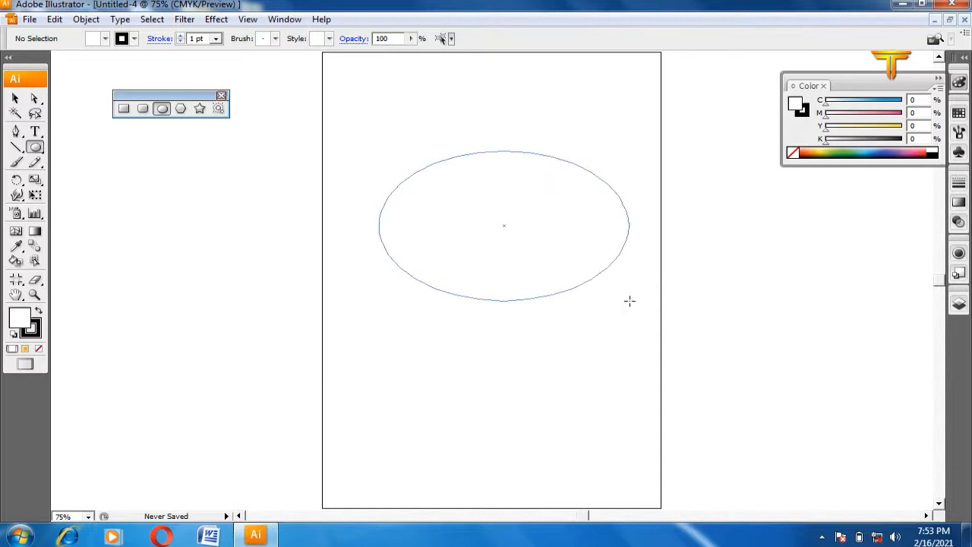
pyautogui.press('Delete')
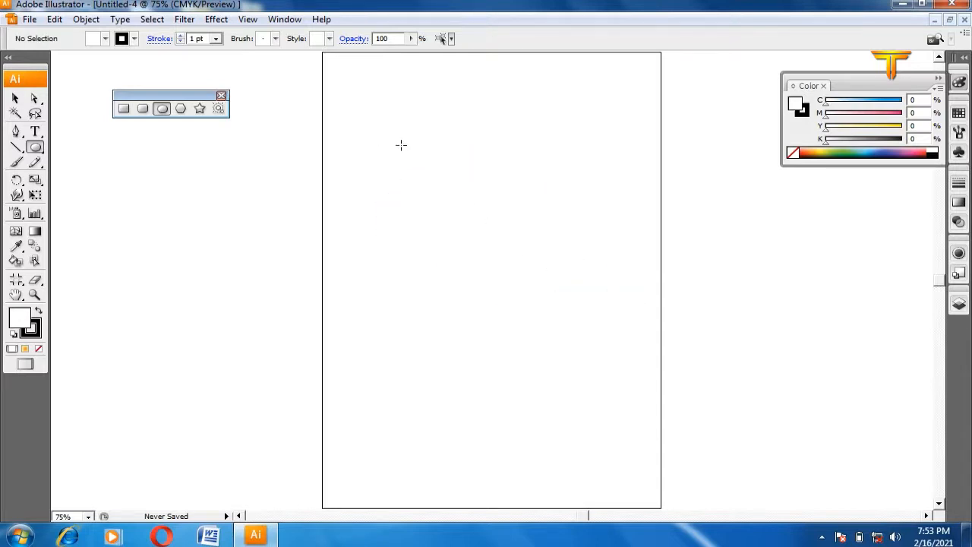
# Draw a perfect circle about 14.3 cm in diameter in the upper half of the artboard
pyautogui.moveTo(347, 129); pyautogui.dragTo(581, 332)
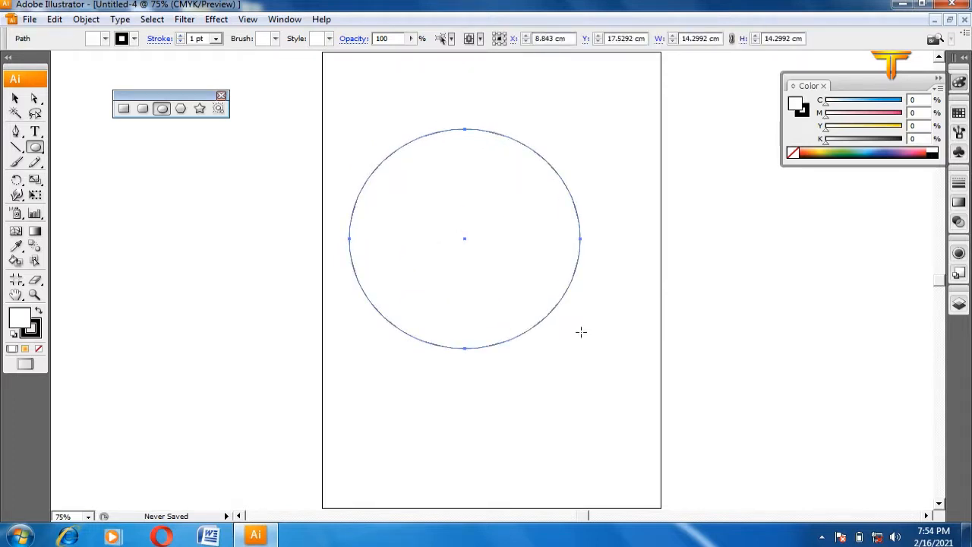
# Replace the circle with an ellipse 10 cm wide and 5 cm high, and undo the ellipse
pyautogui.press('Delete')
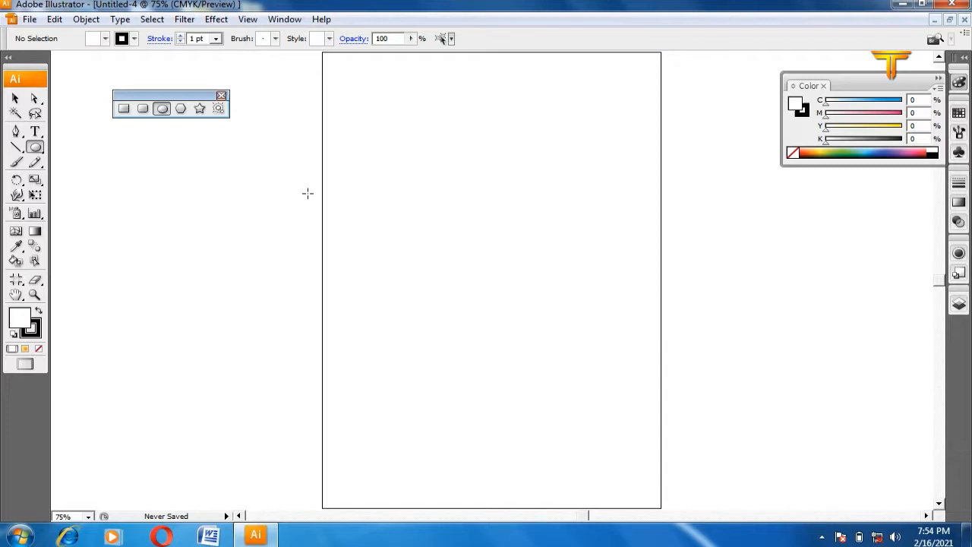
pyautogui.click(471, 220)
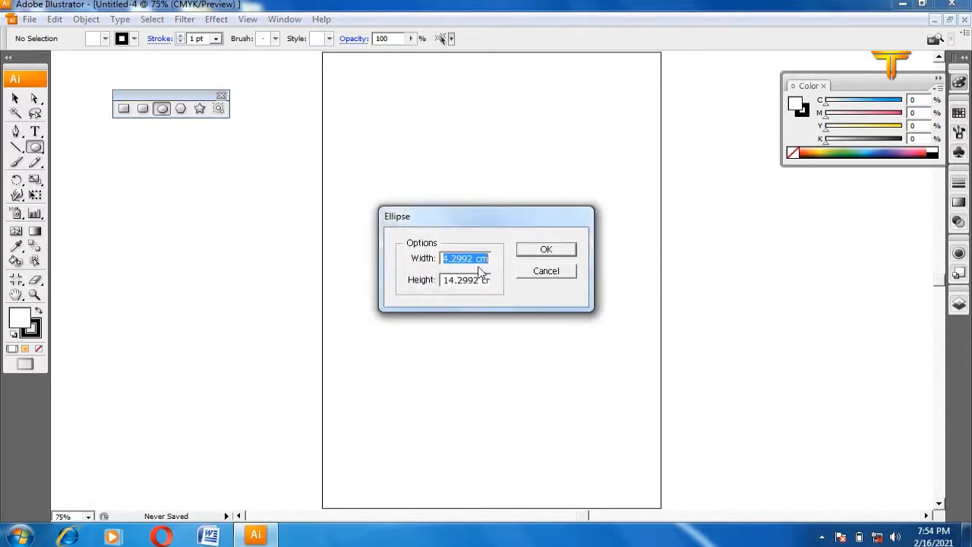
pyautogui.moveTo(474, 260); pyautogui.dragTo(398, 256)
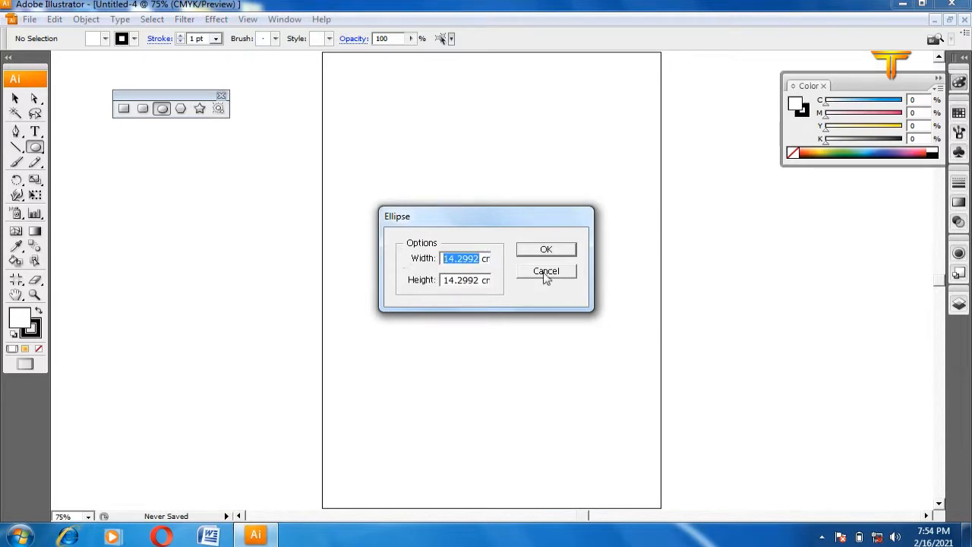
pyautogui.write('10 cm')
pyautogui.press('Tab')
pyautogui.write('5 cm')
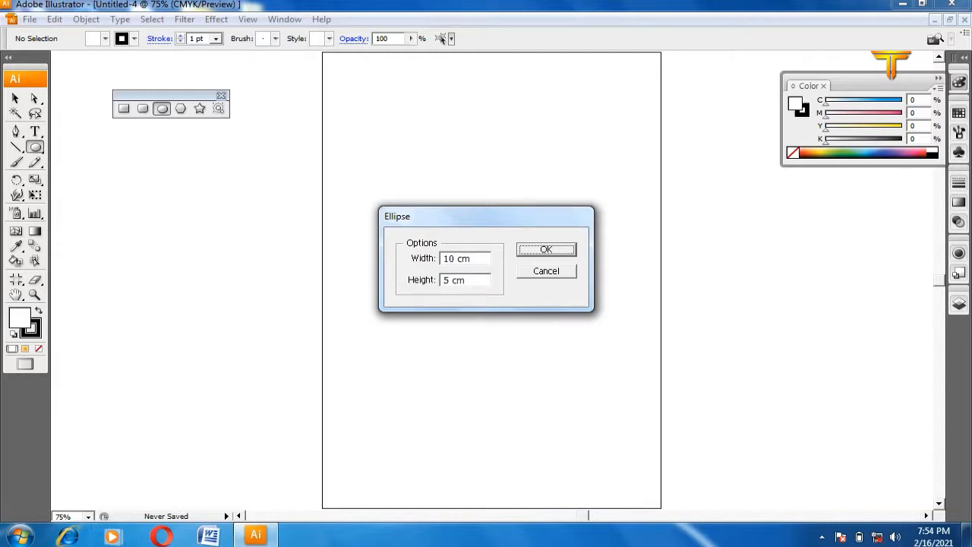
pyautogui.press('Return')
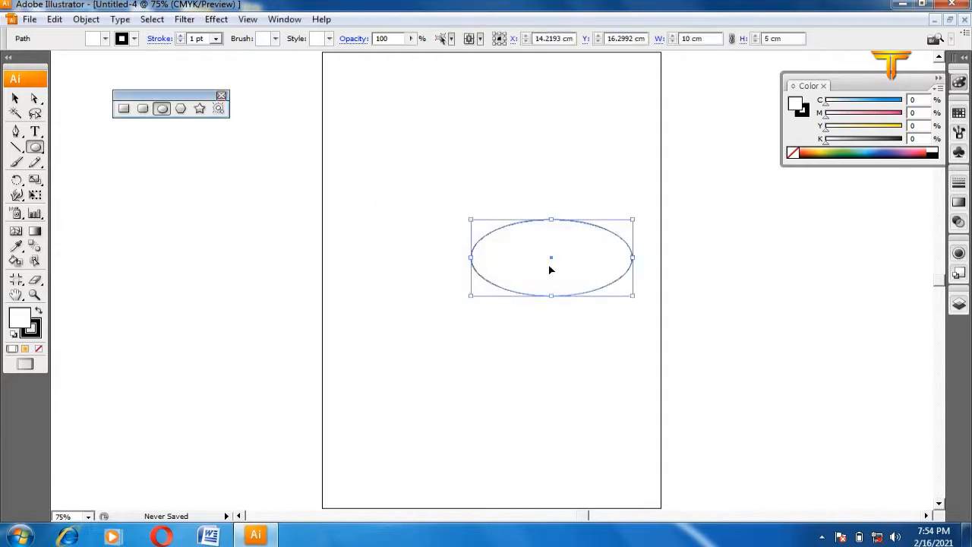
pyautogui.hotkey('ctrl', 'z')
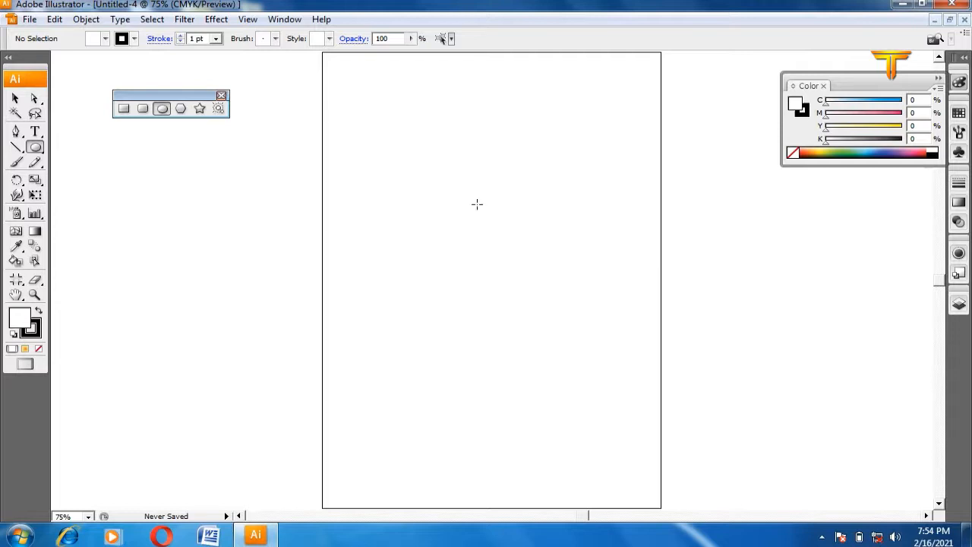
# Create a perfect circle with width and height of 10 cm using the Ellipse tool, and undo it
pyautogui.click(477, 205)
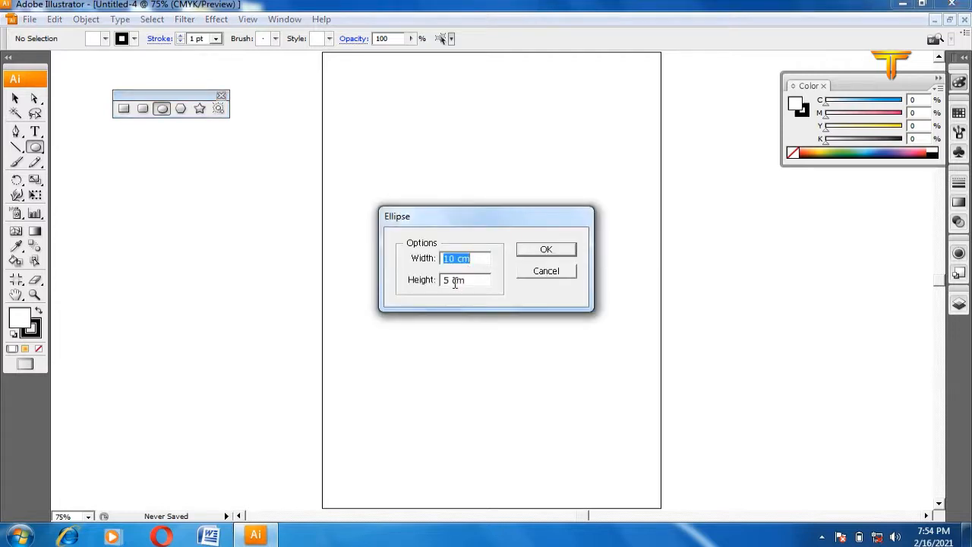
pyautogui.moveTo(455, 281); pyautogui.dragTo(423, 284)
pyautogui.write('10 cm')
pyautogui.press('Return')
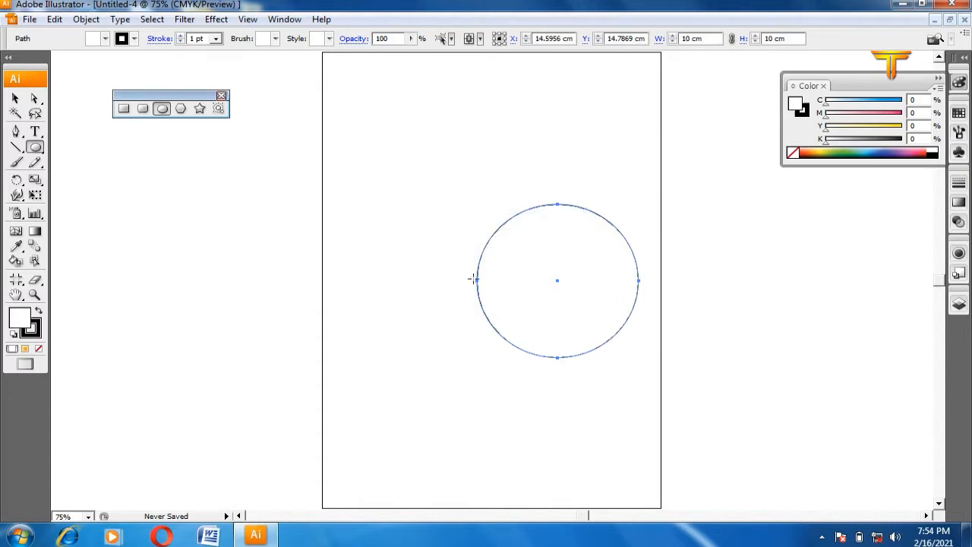
pyautogui.hotkey('ctrl', 'z')
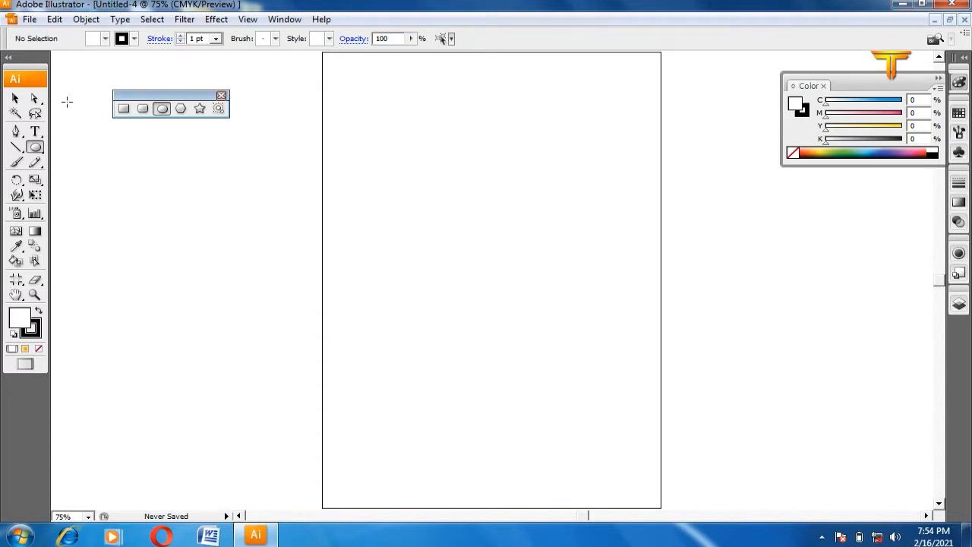
# Draw a slightly rotated hexagon about 10 cm wide near the top of the artboard and delete it
pyautogui.click(181, 109)
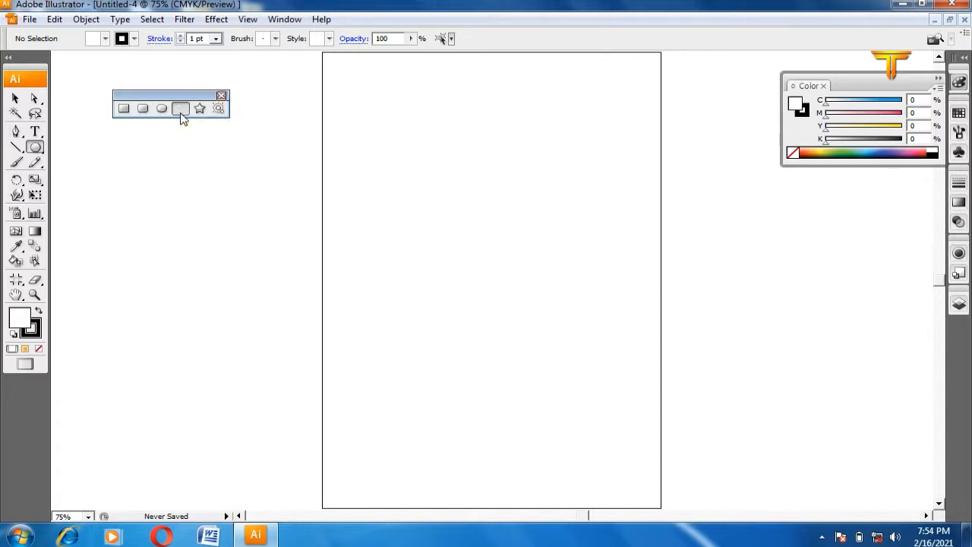
pyautogui.moveTo(432, 172); pyautogui.dragTo(511, 159)
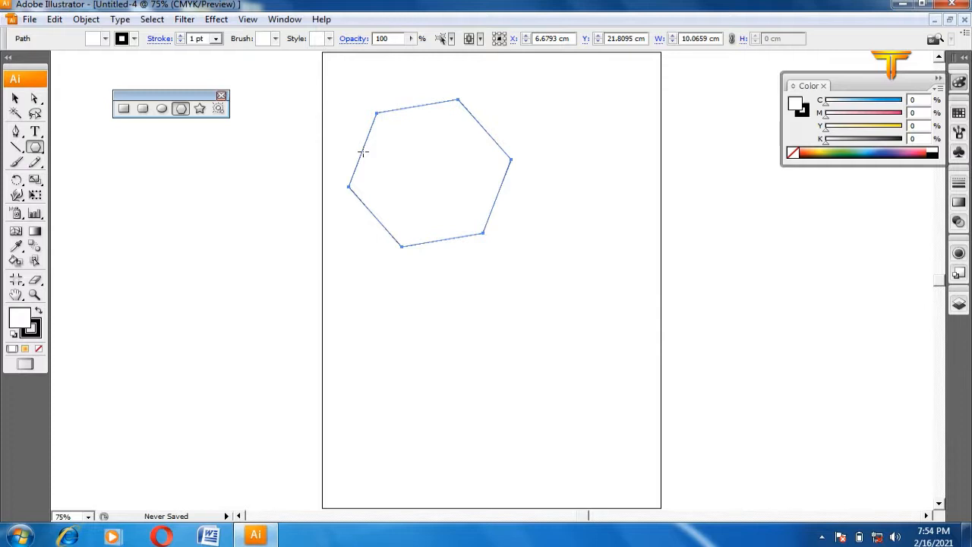
pyautogui.press('Delete')
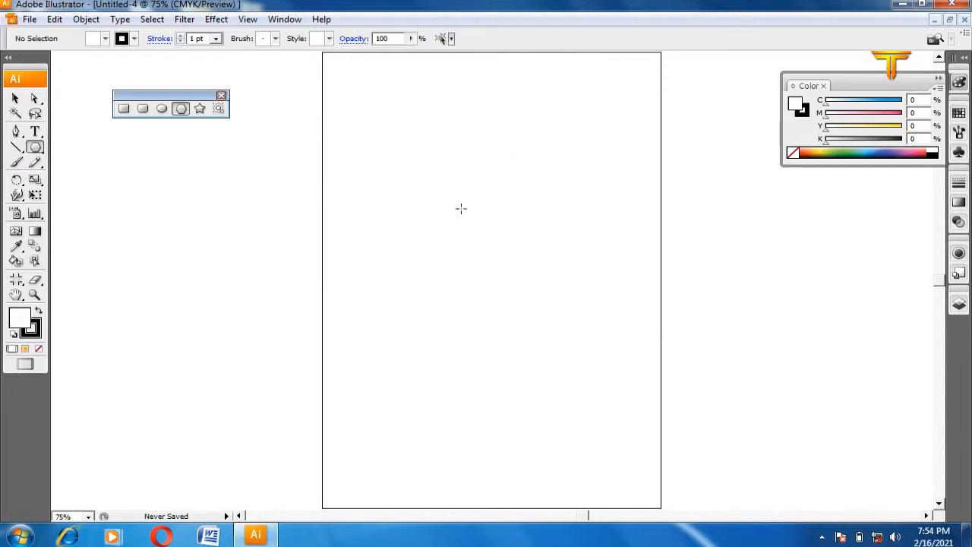
# Create a seven-sided polygon with a radius of 5 cm on the artboard and delete it
pyautogui.click(461, 208)
pyautogui.moveTo(470, 258); pyautogui.dragTo(416, 254)
pyautogui.moveTo(478, 259); pyautogui.dragTo(340, 241)
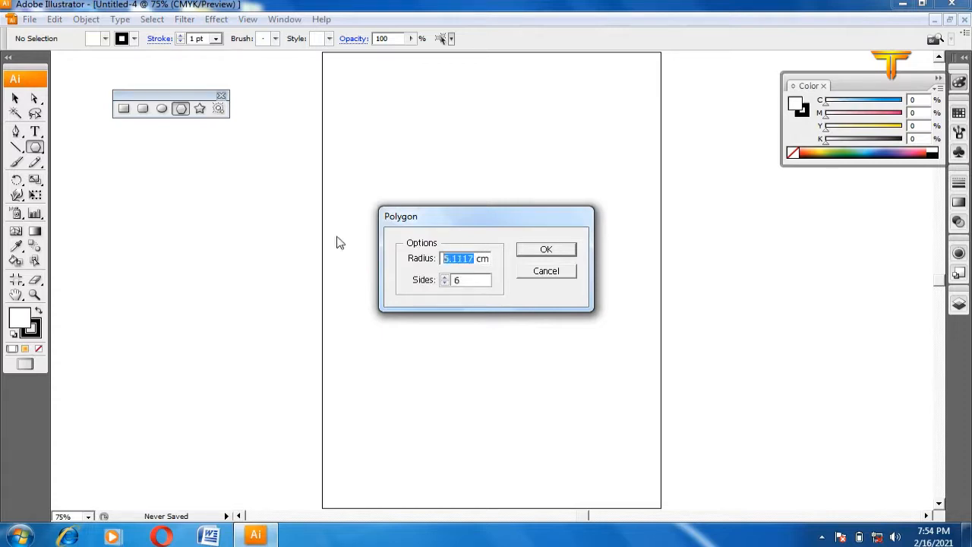
pyautogui.write('5')
pyautogui.moveTo(466, 280); pyautogui.dragTo(420, 276)
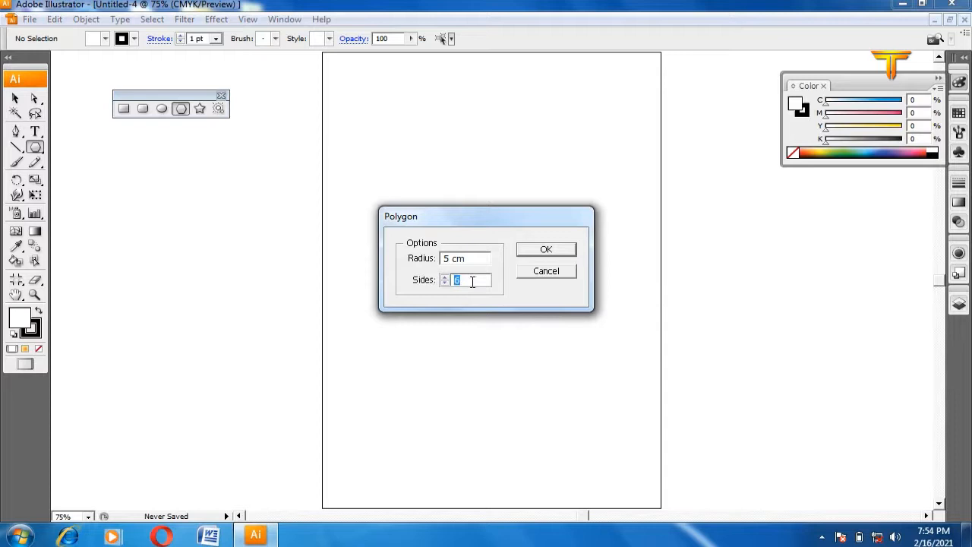
pyautogui.write('7')
pyautogui.click(544, 253)
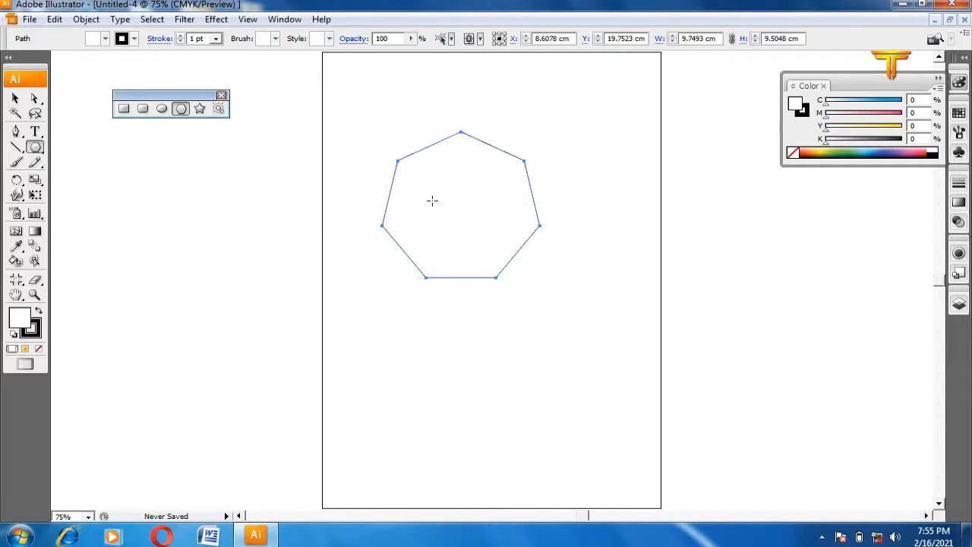
pyautogui.press('Delete')
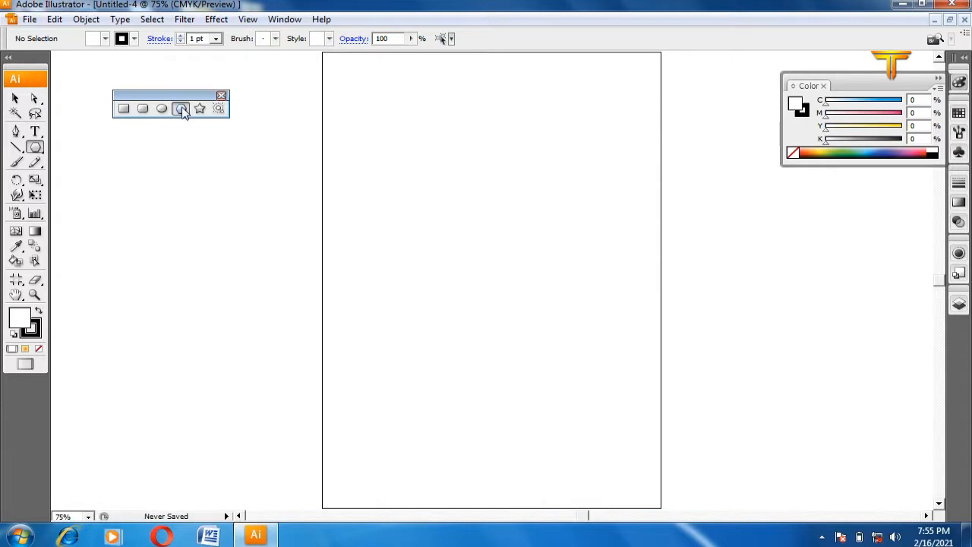
# Create a triangle as a three-sided polygon with a 5 cm radius, select it and delete it
pyautogui.click(453, 211)
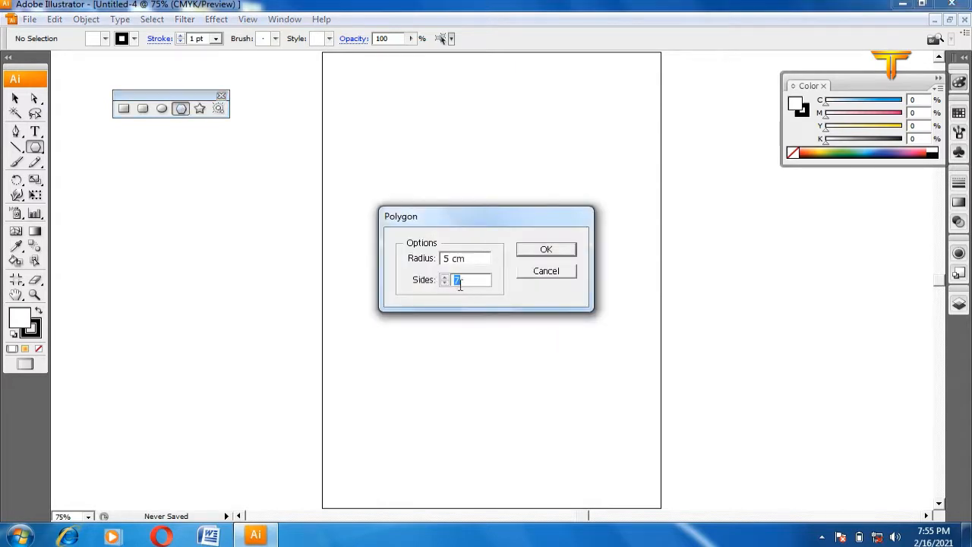
pyautogui.write('3')
pyautogui.click(554, 250)
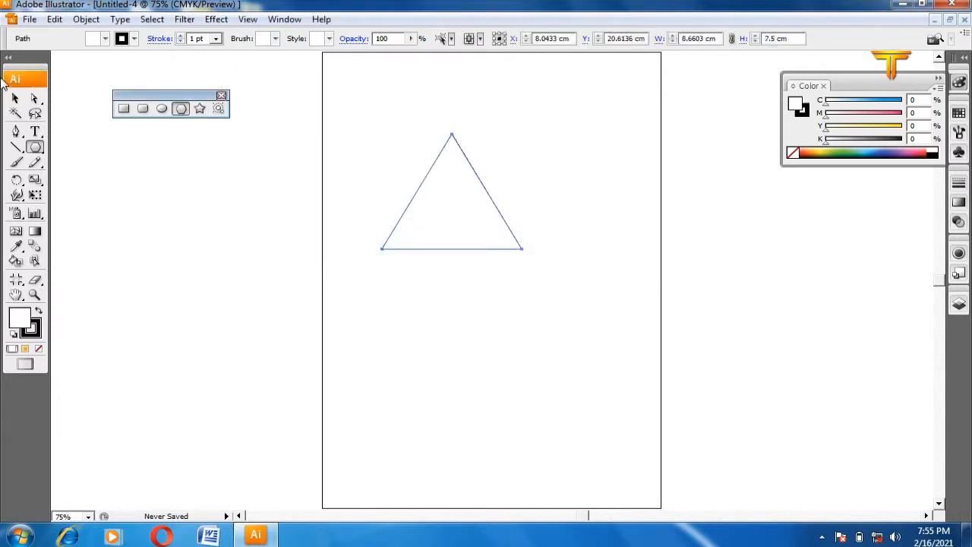
pyautogui.click(16, 98)
pyautogui.click(465, 330)
pyautogui.click(462, 233)
pyautogui.press('Delete')
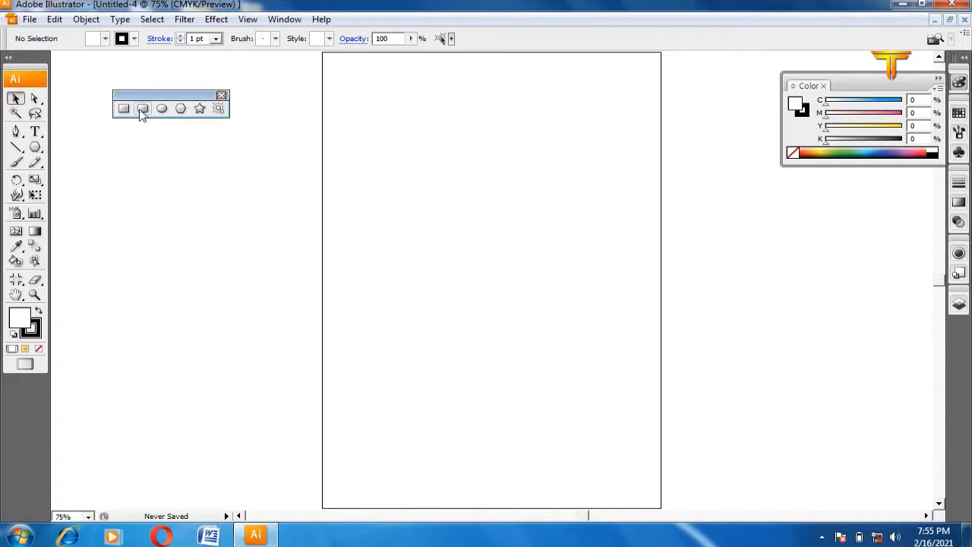
# Draw freehand stars on the artboard, including an upright five-pointed one near the top, and undo them
pyautogui.click(201, 112)
pyautogui.moveTo(440, 196)
pyautogui.mouseDown()
pyautogui.moveTo(501, 258)
pyautogui.moveTo(511, 219)
pyautogui.mouseUp()
pyautogui.moveTo(559, 269); pyautogui.dragTo(613, 326)
pyautogui.hotkey('ctrl', 'z')
pyautogui.hotkey('ctrl', 'z')
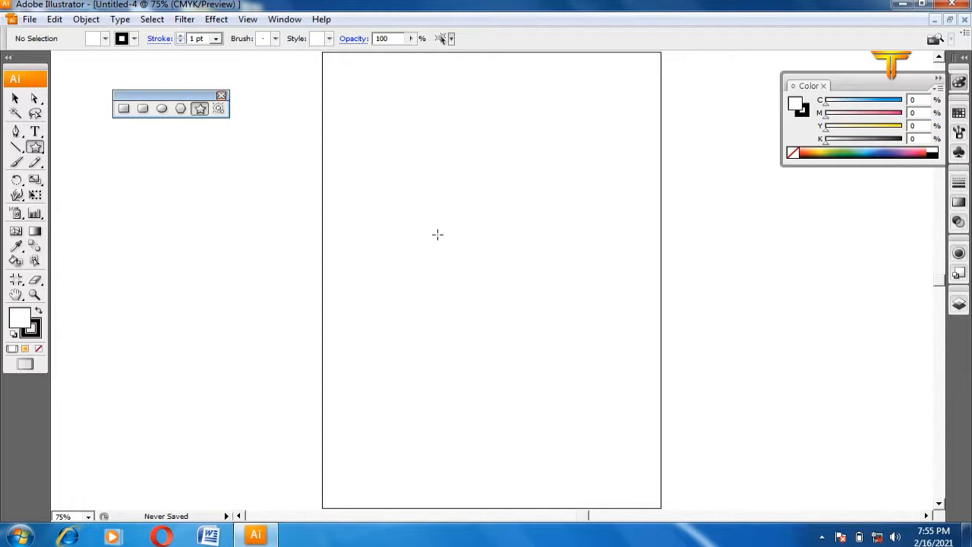
pyautogui.moveTo(395, 162); pyautogui.dragTo(461, 210)
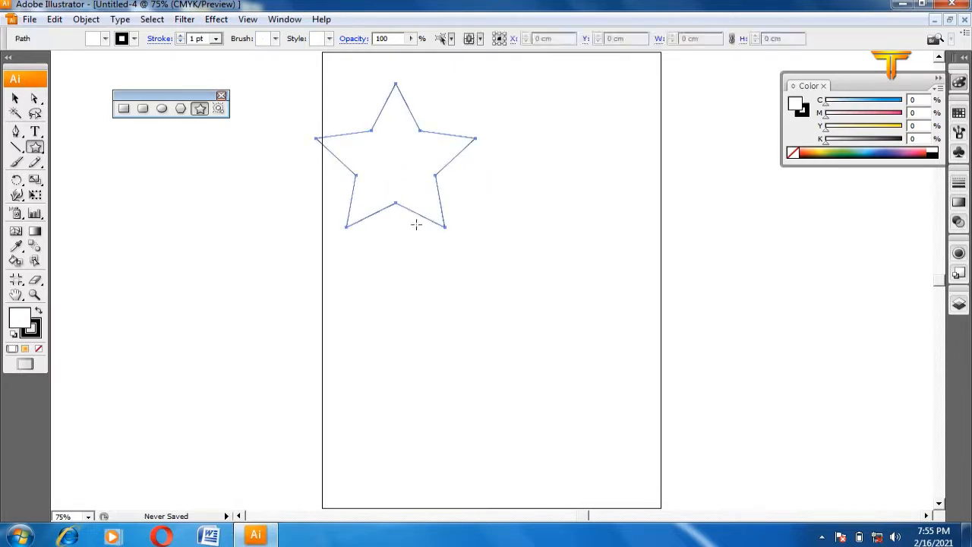
pyautogui.hotkey('ctrl', 'z')
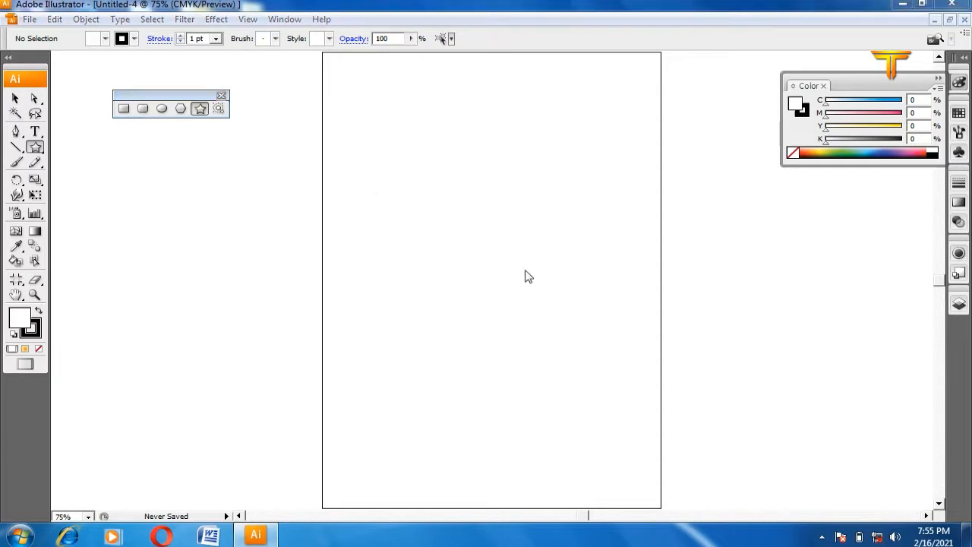
# Create a star with 16 points, keeping the given radii, and delete it
pyautogui.click(526, 277)
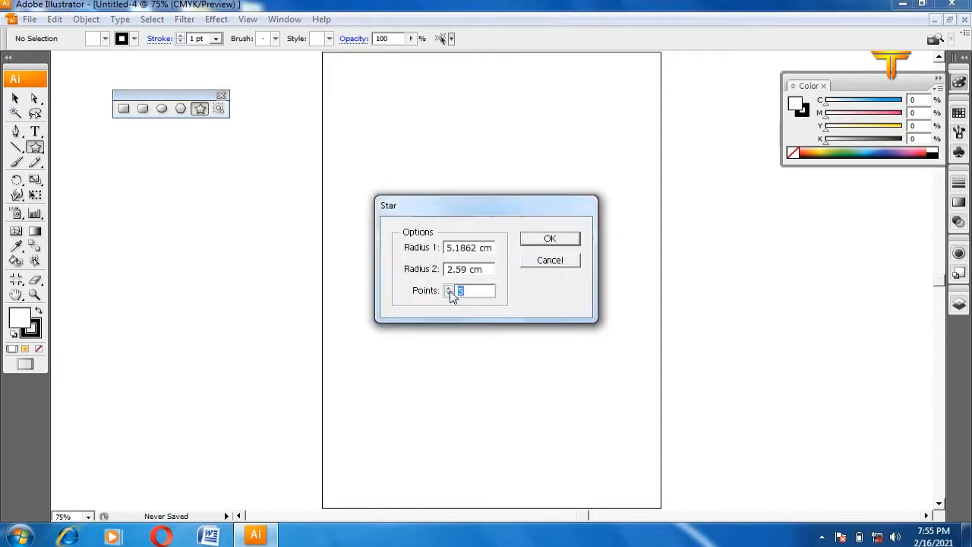
pyautogui.click(446, 288)
pyautogui.click(446, 288)
pyautogui.click(446, 288)
pyautogui.click(446, 288)
pyautogui.click(445, 288)
pyautogui.click(447, 288)
pyautogui.click(446, 288)
pyautogui.click(447, 288)
pyautogui.click(447, 288)
pyautogui.click(447, 288)
pyautogui.click(446, 288)
pyautogui.click(553, 238)
pyautogui.press('Delete')
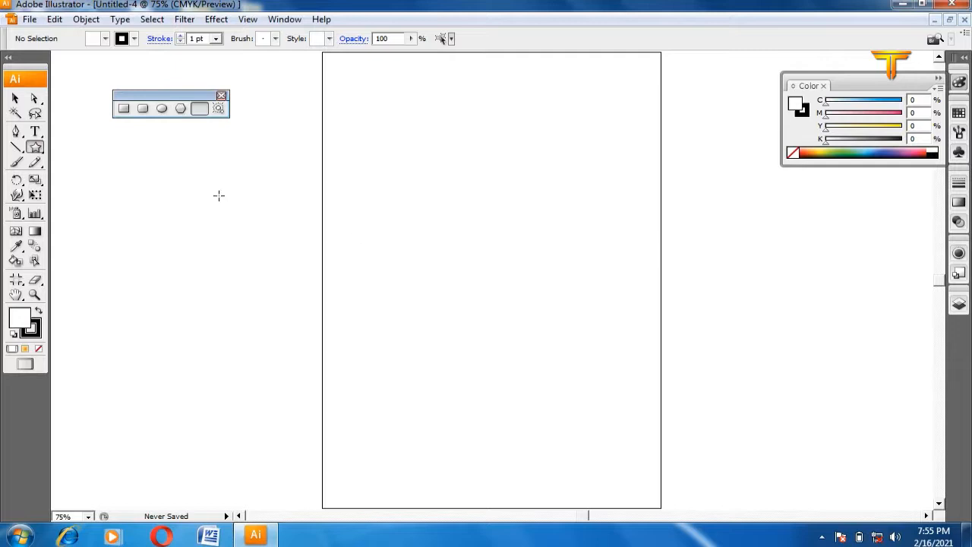
# Draw a 16-point star about 12 cm across freehand in the upper part of the artboard and delete it
pyautogui.click(496, 214)
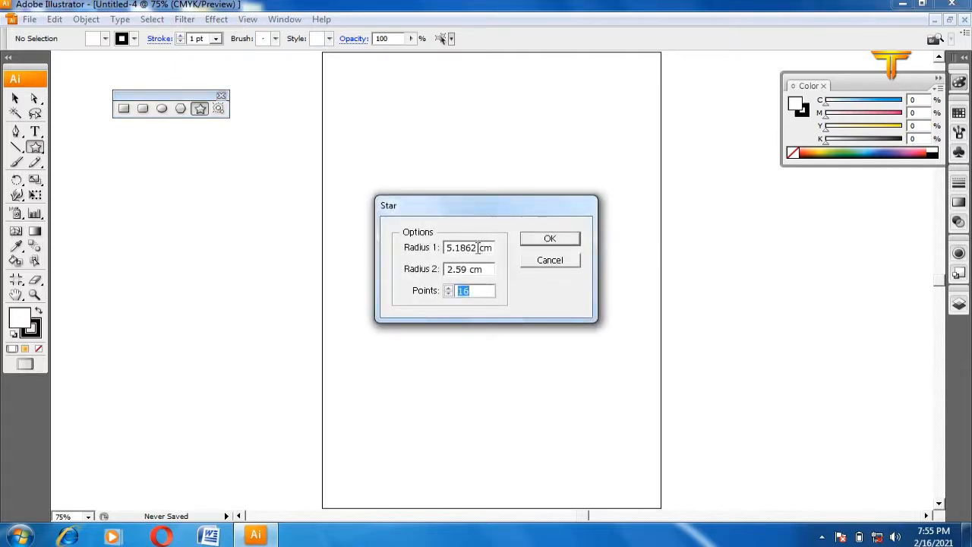
pyautogui.click(556, 263)
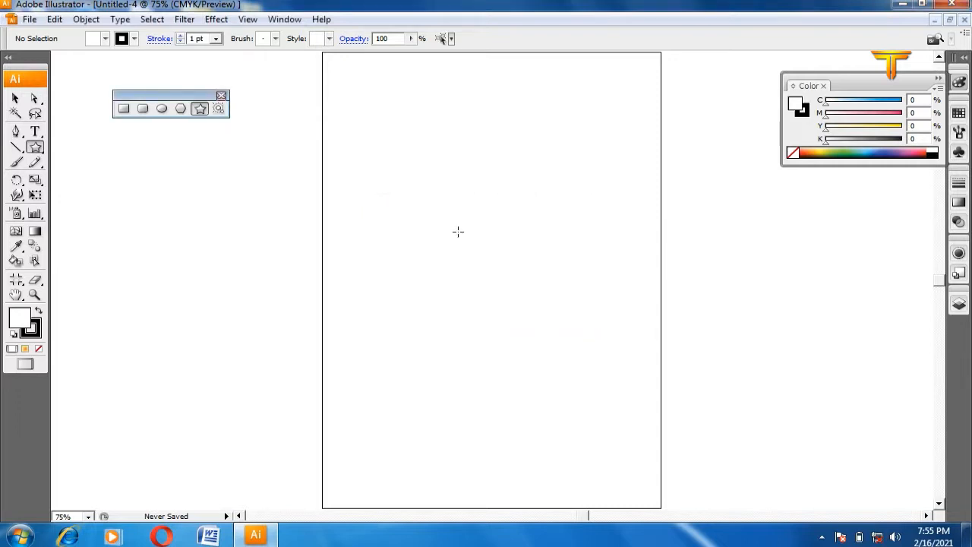
pyautogui.moveTo(438, 205); pyautogui.dragTo(514, 247)
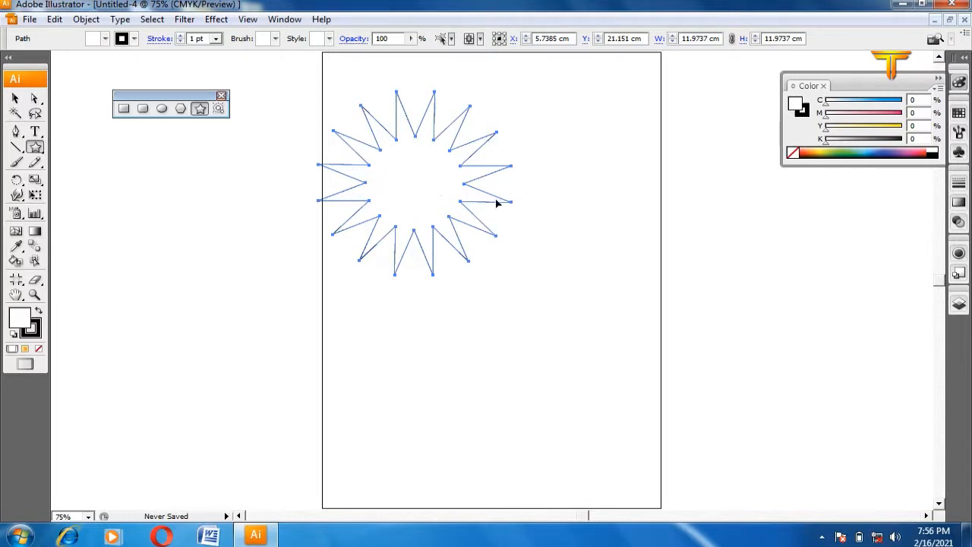
pyautogui.press('Delete')
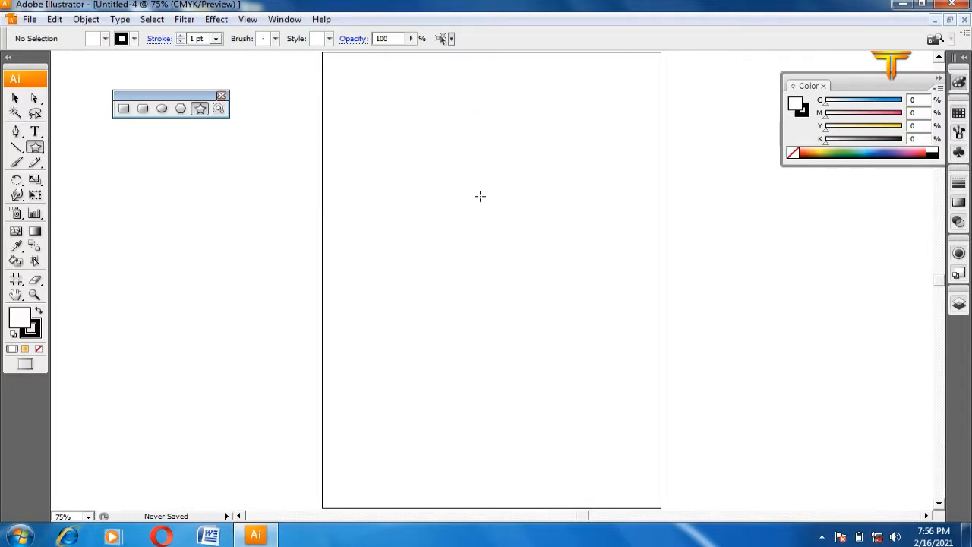
# Draw a flare in the upper part of the artboard, undo it and switch to the Selection tool
pyautogui.click(218, 110)
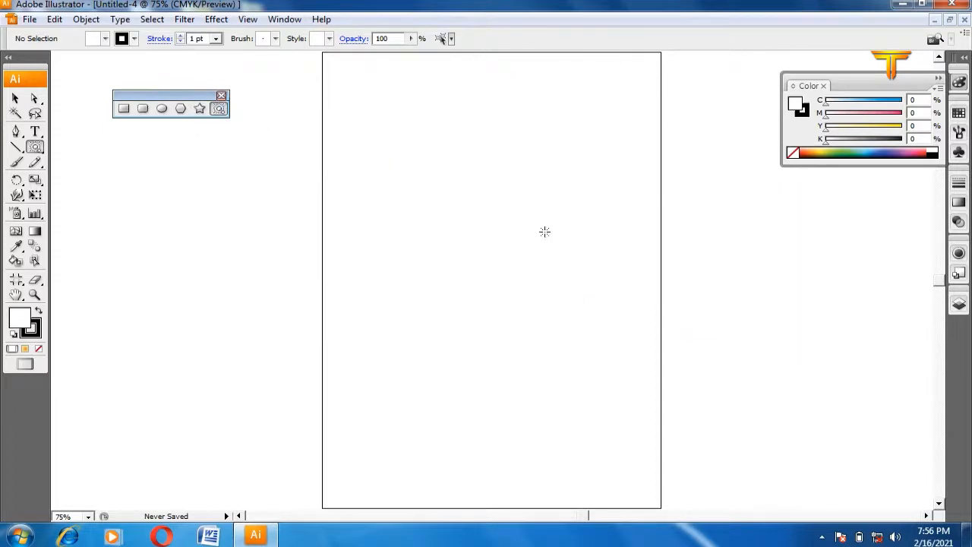
pyautogui.moveTo(586, 179); pyautogui.dragTo(560, 211)
pyautogui.click(564, 271)
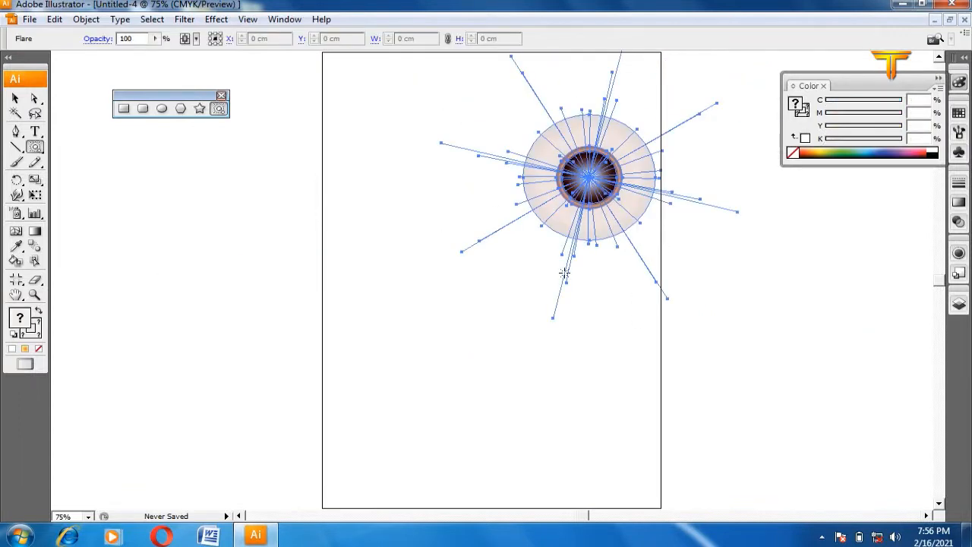
pyautogui.hotkey('ctrl', 'z')
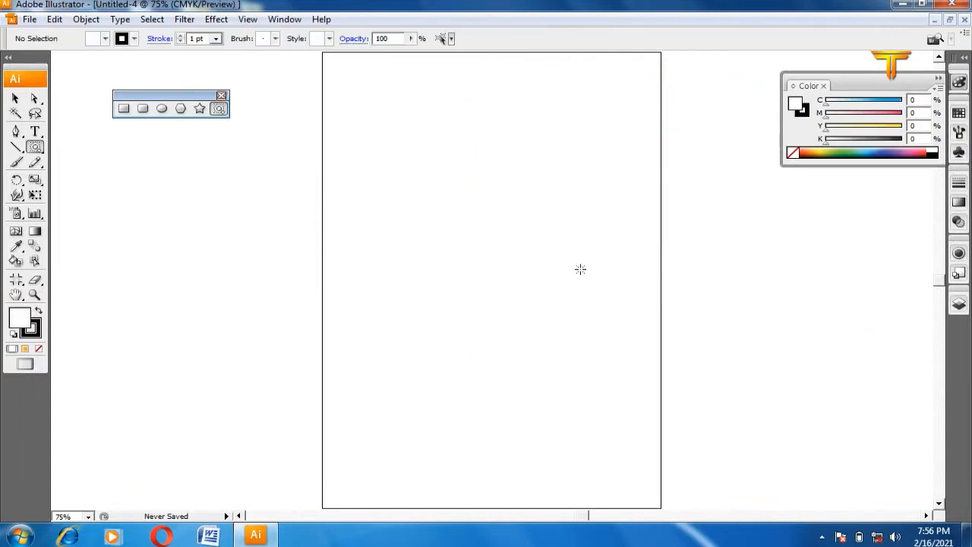
pyautogui.click(15, 99)
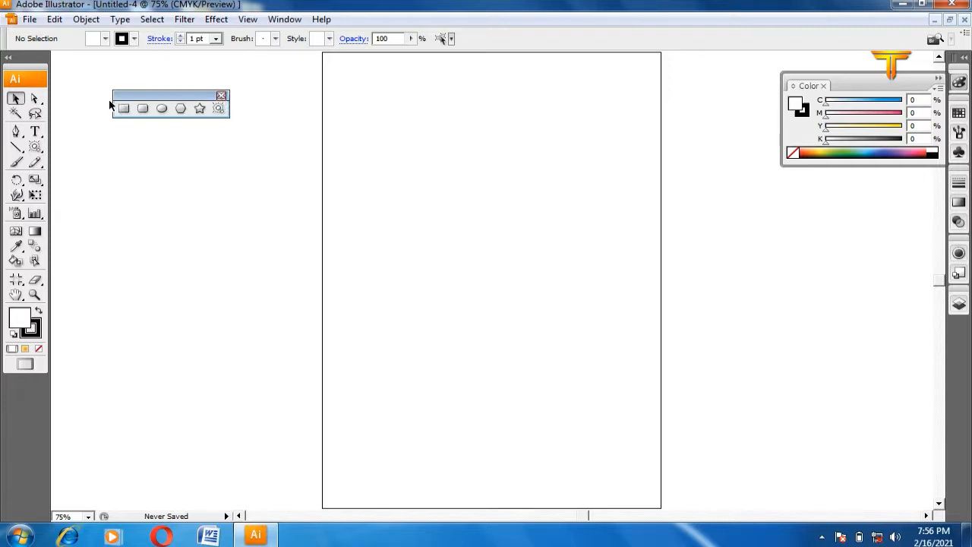
# Draw a rectangle about 12.1 by 8.1 cm on the artboard and narrow it to about 9.3 cm wide
pyautogui.click(132, 111)
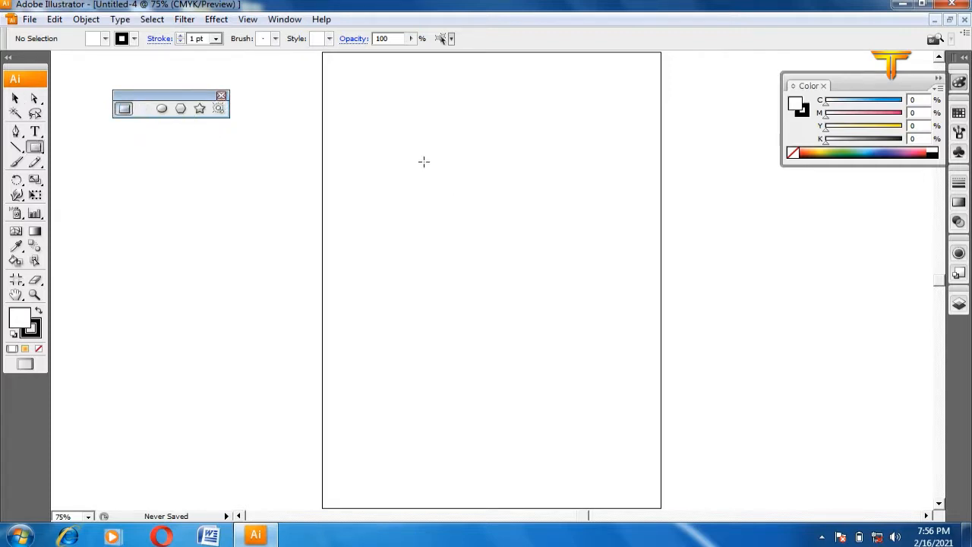
pyautogui.moveTo(380, 159); pyautogui.dragTo(575, 282)
pyautogui.click(16, 99)
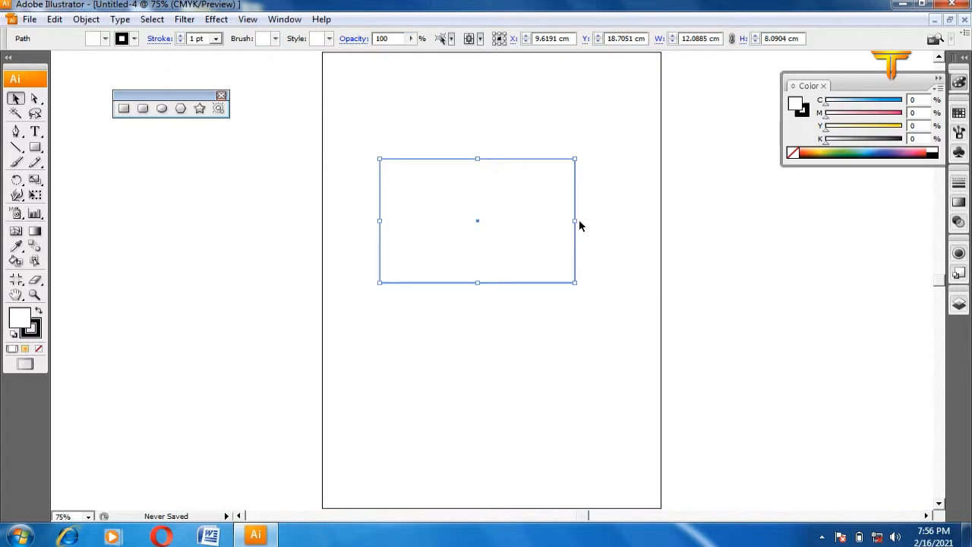
pyautogui.moveTo(575, 221); pyautogui.dragTo(529, 241)
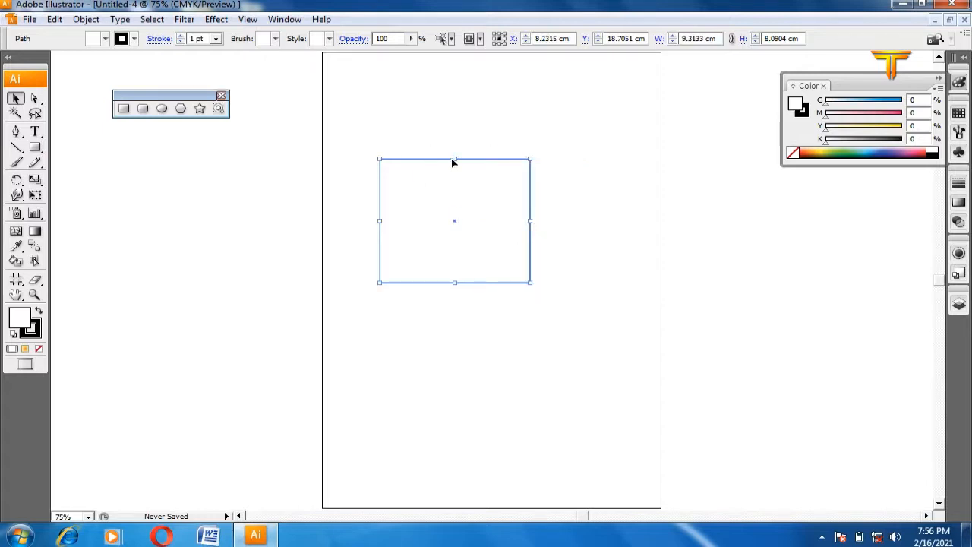
# Reduce the rectangle's height to about 6.6 cm, rotate it counterclockwise and undo the rotation
pyautogui.moveTo(453, 160); pyautogui.dragTo(453, 181)
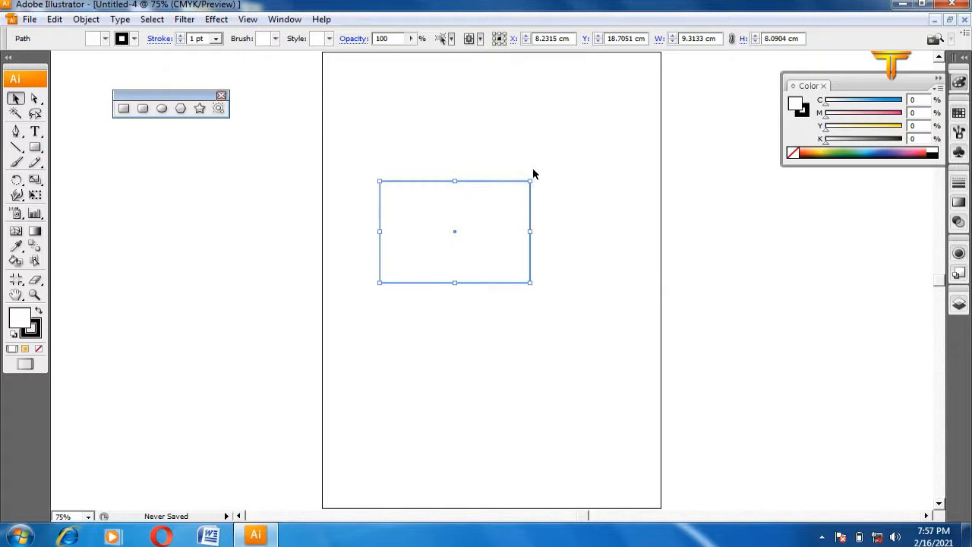
pyautogui.moveTo(530, 177); pyautogui.dragTo(393, 177)
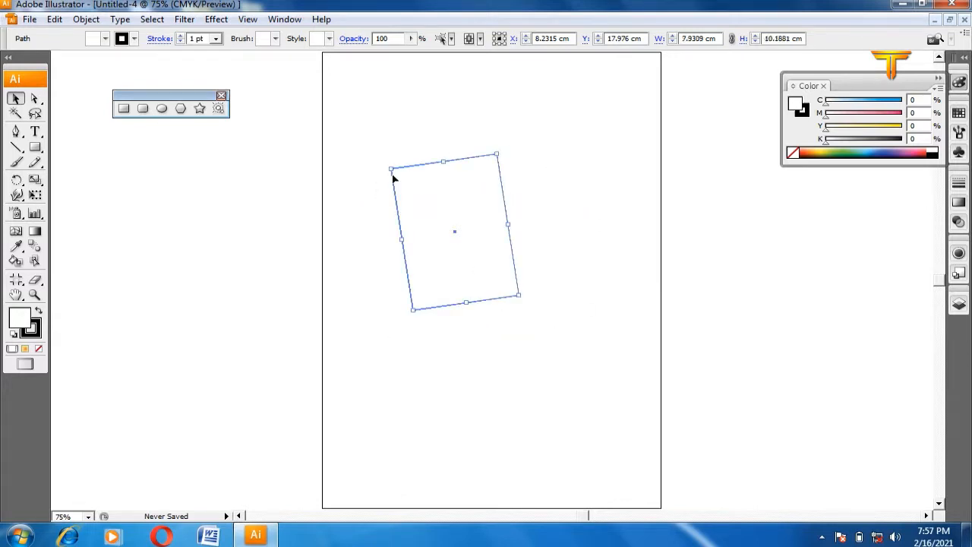
pyautogui.hotkey('ctrl', 'z')
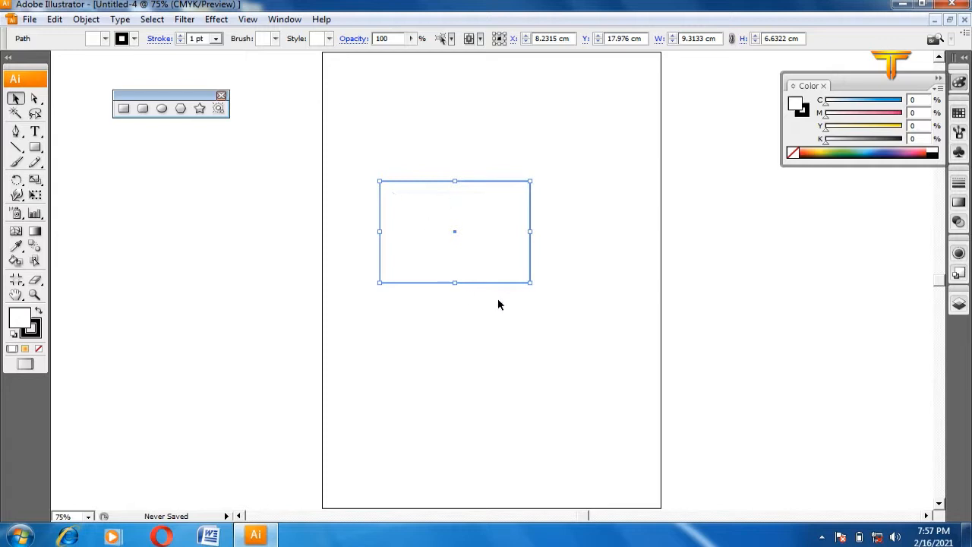
# Reselect the rectangle and set its exact size to 10 cm wide and 5 cm high
pyautogui.click(527, 309)
pyautogui.moveTo(363, 158); pyautogui.dragTo(574, 366)
pyautogui.moveTo(682, 38); pyautogui.dragTo(711, 38)
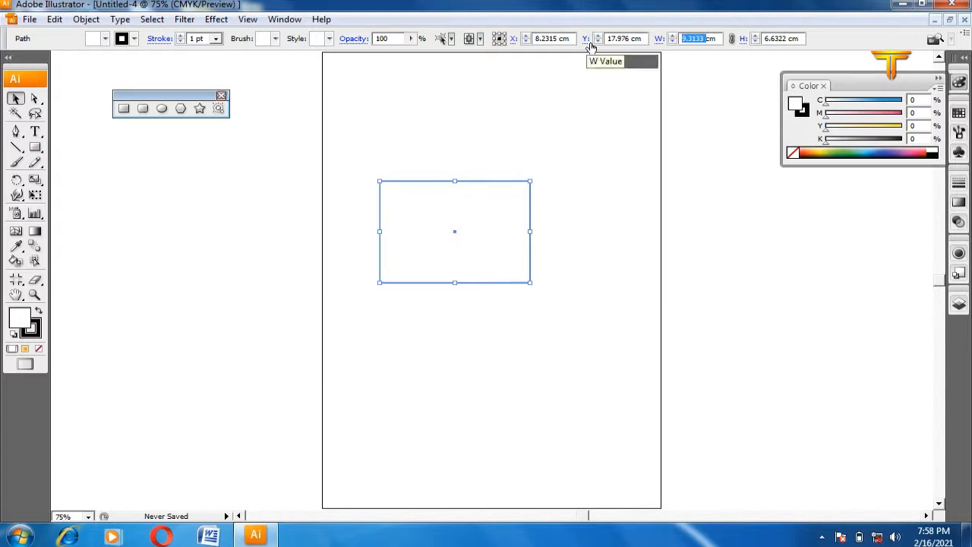
pyautogui.write('10')
pyautogui.press('Tab')
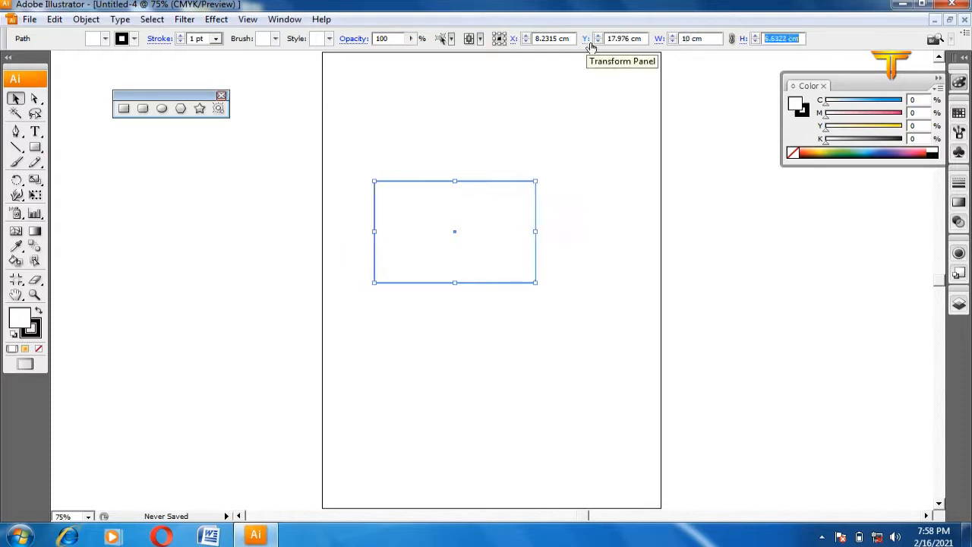
pyautogui.write('5')
pyautogui.press('Tab')
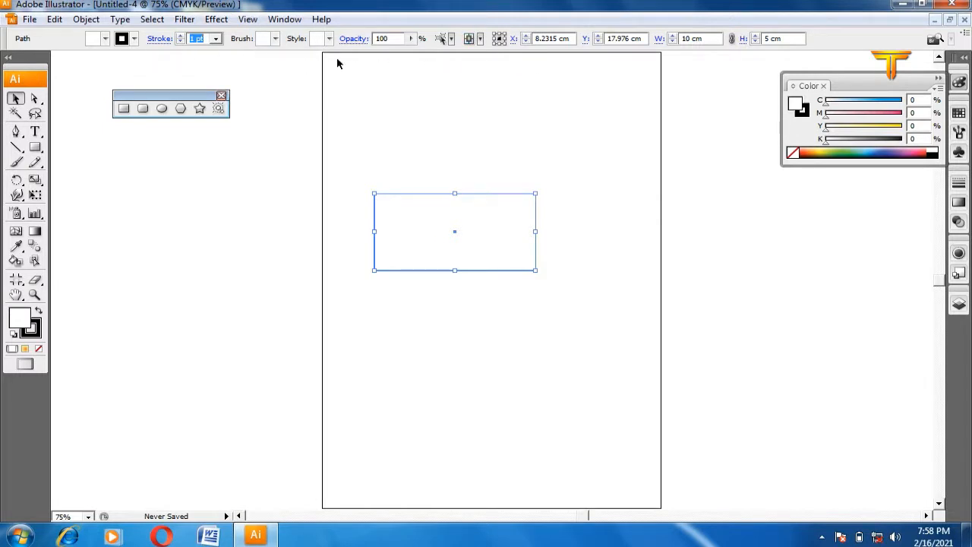
# Delete the rectangle from the artboard
pyautogui.click(580, 152)
pyautogui.click(474, 251)
pyautogui.press('Delete')
# Draw an upright ellipse about 7.1 by 10.8 cm in the upper part of the artboard and select it with the Selection tool
pyautogui.click(162, 108)
pyautogui.moveTo(434, 152); pyautogui.dragTo(548, 319)
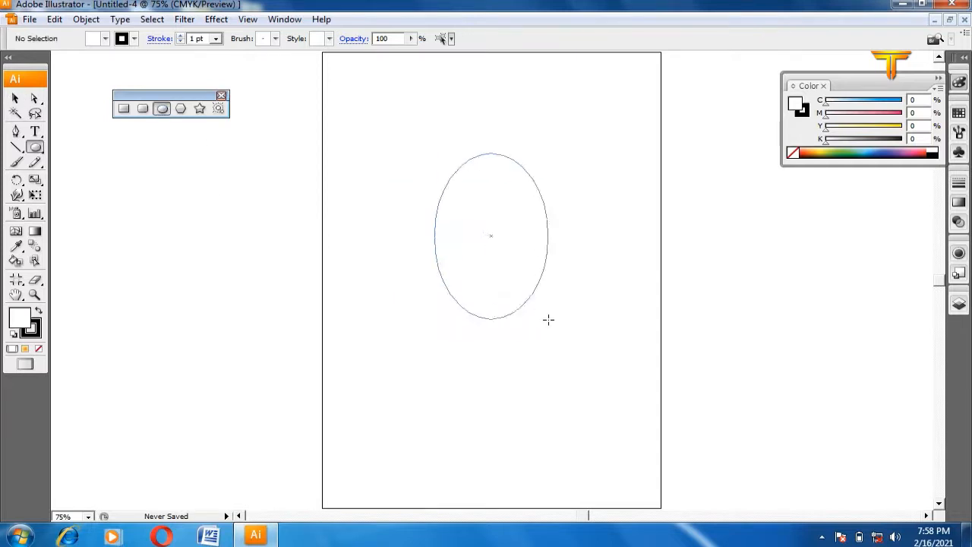
pyautogui.click(15, 98)
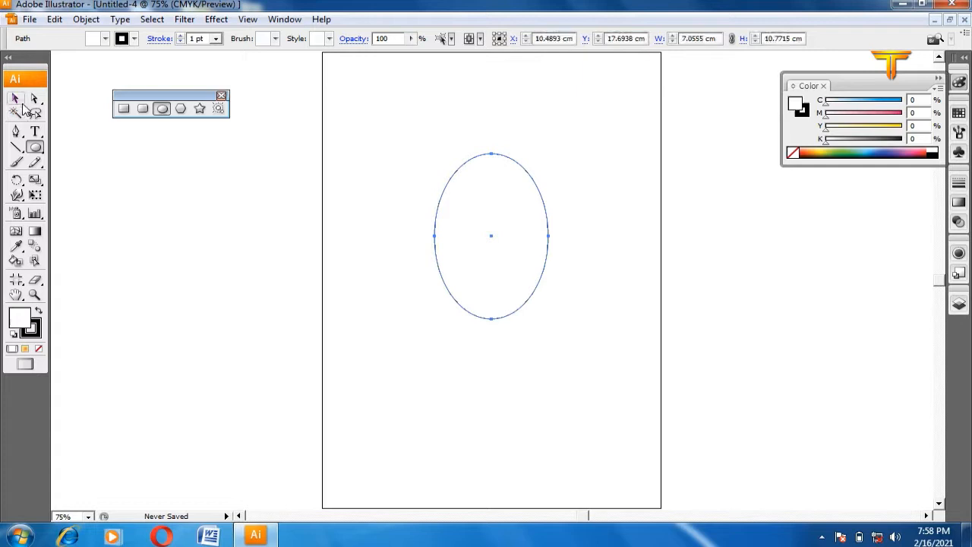
pyautogui.click(488, 226)
pyautogui.click(486, 236)
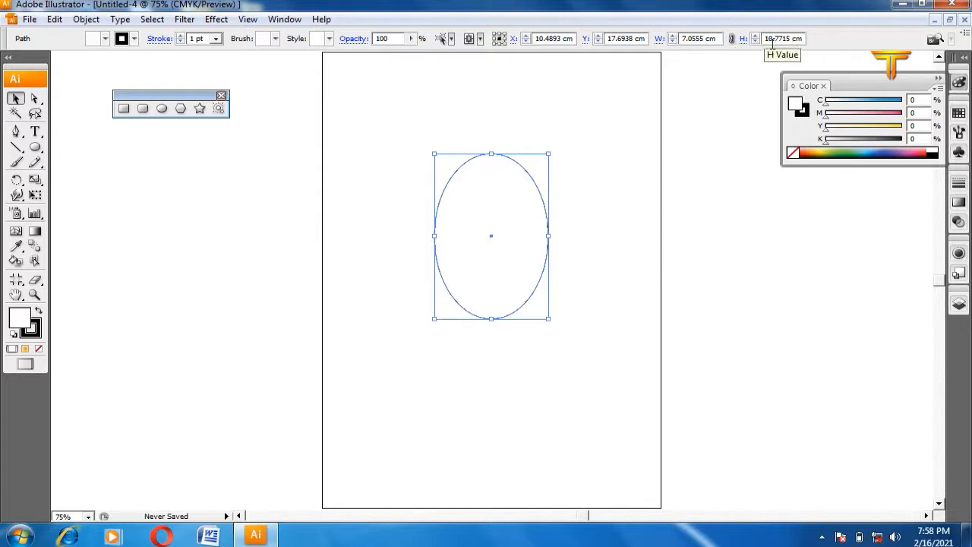
# Resize the ellipse to a circle with width and height of 5 cm
pyautogui.doubleClick(702, 38)
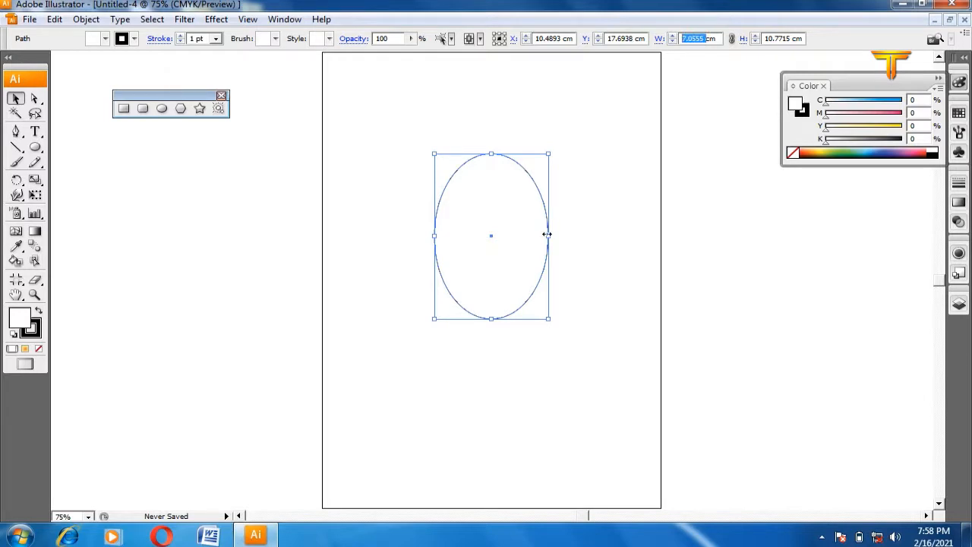
pyautogui.write('5')
pyautogui.press('Tab')
pyautogui.write('5')
pyautogui.press('Return')
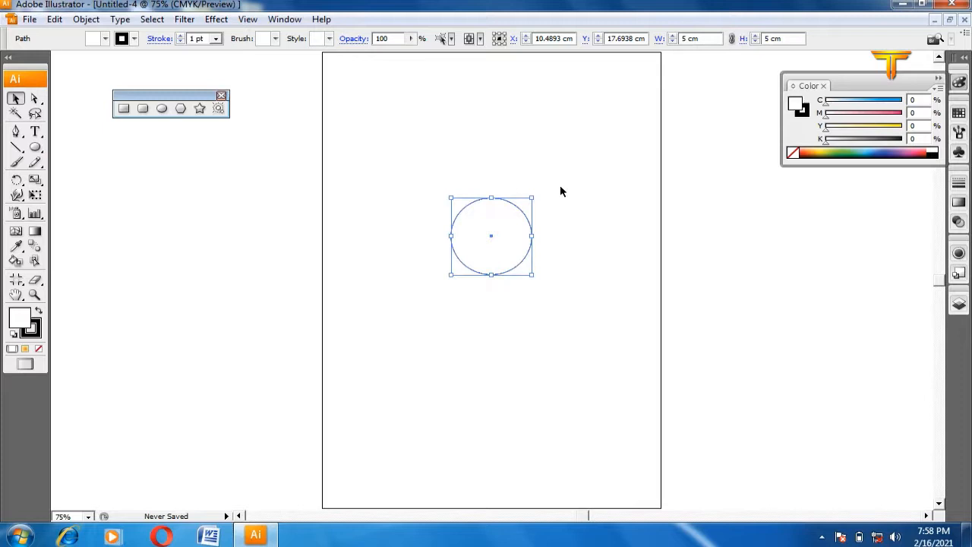
# Delete the circle from the artboard
pyautogui.click(434, 256)
pyautogui.click(480, 237)
pyautogui.press('Delete')
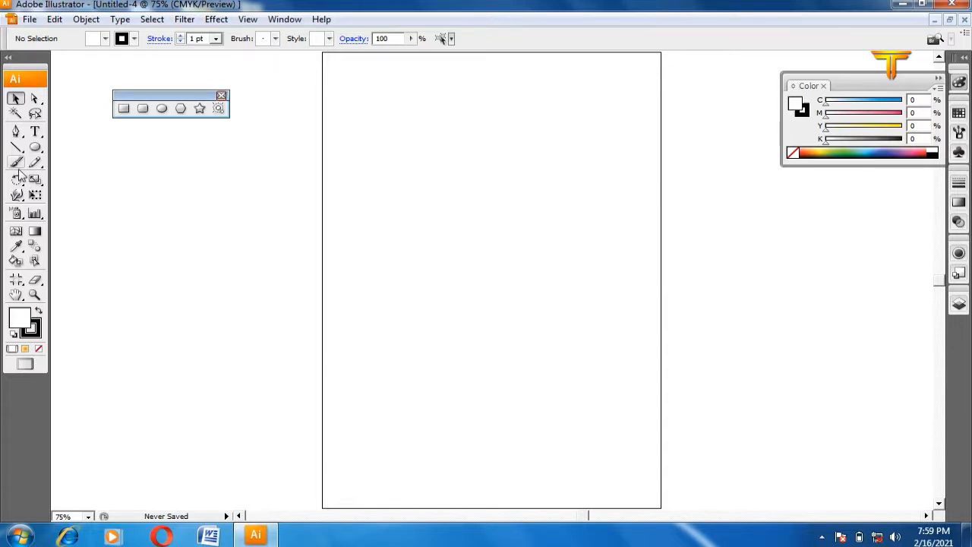
# Close the floating set of shape tools and switch to the Selection tool
pyautogui.click(124, 108)
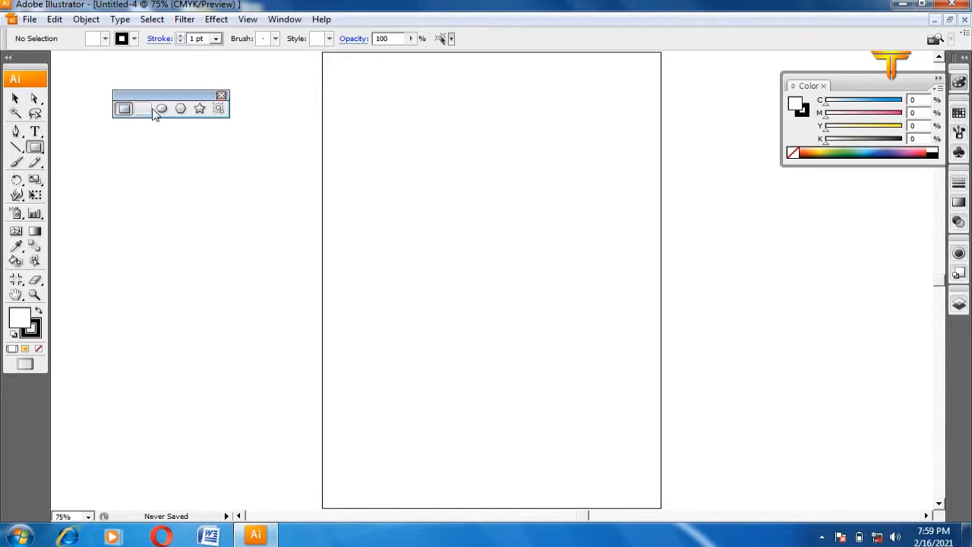
pyautogui.click(222, 97)
pyautogui.click(15, 98)
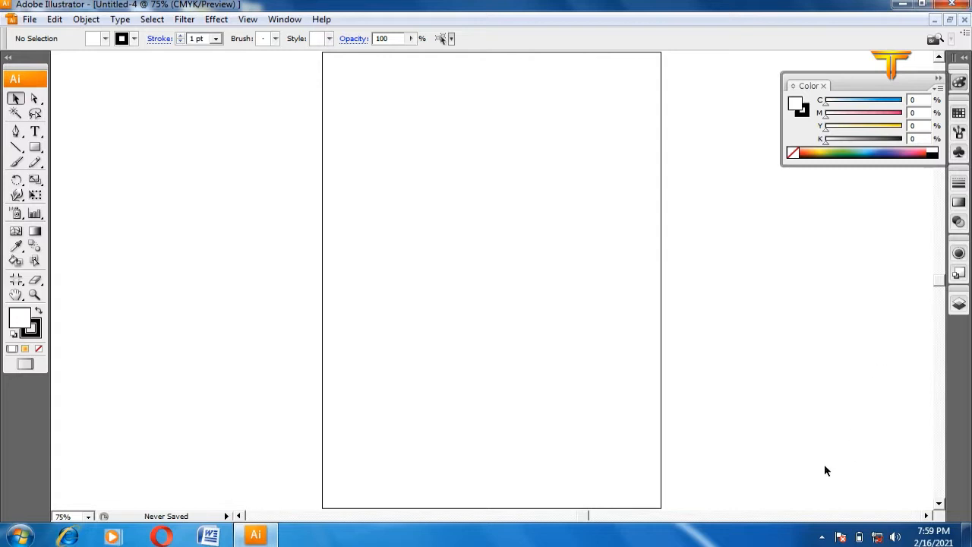
pyautogui.click(822, 538)
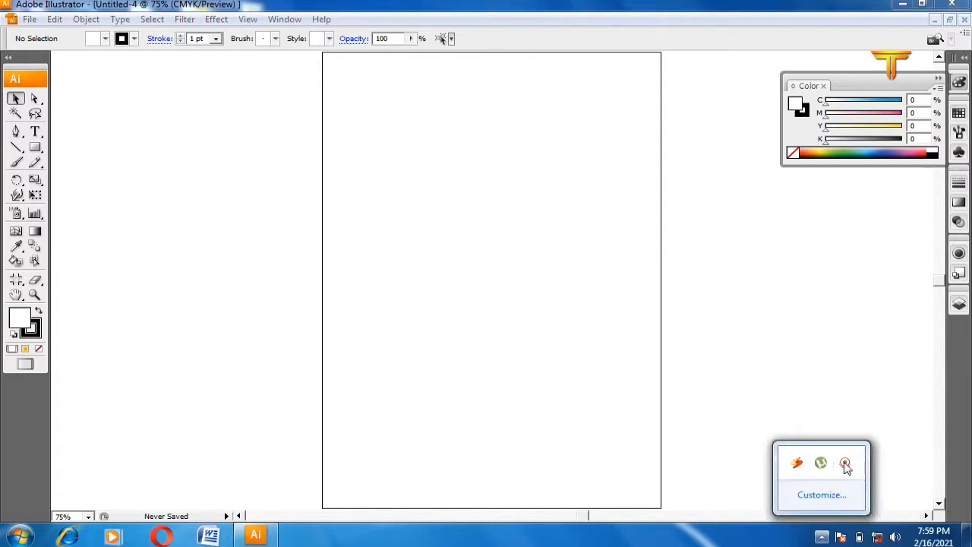